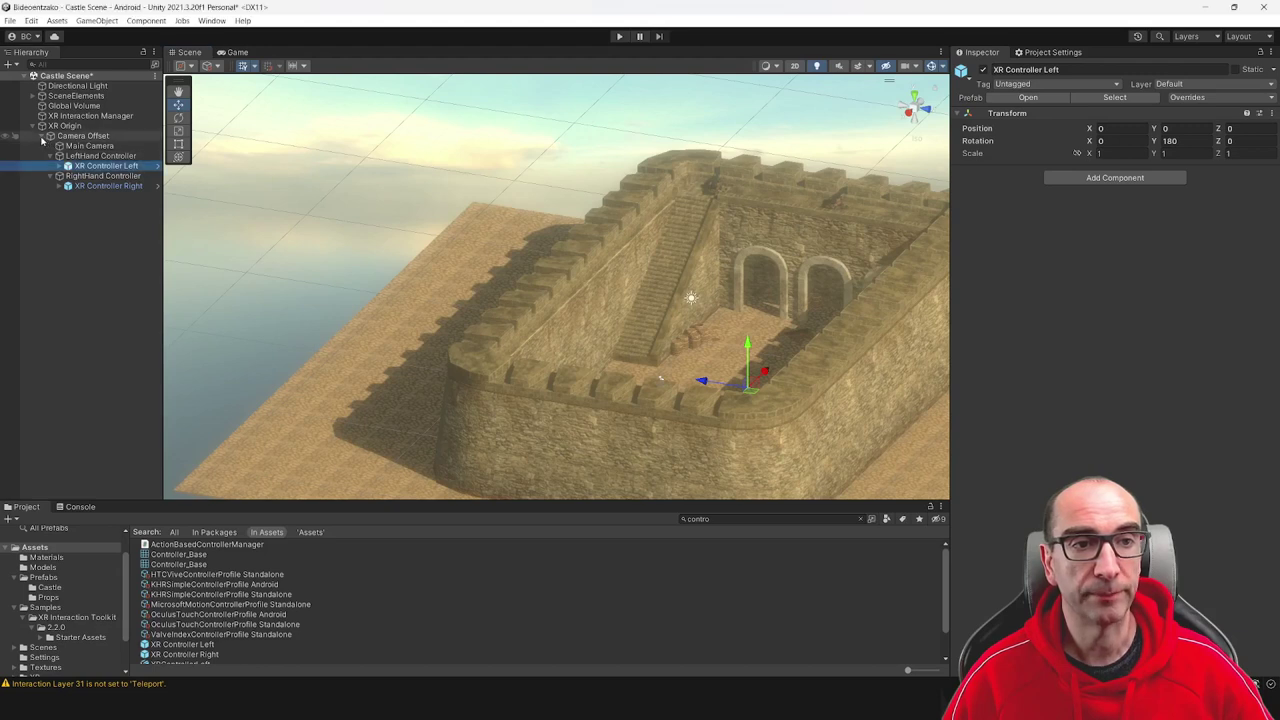
Collapse Camera Offset under XR Origin and pan the Scene view to show more ground.
click(42, 139)
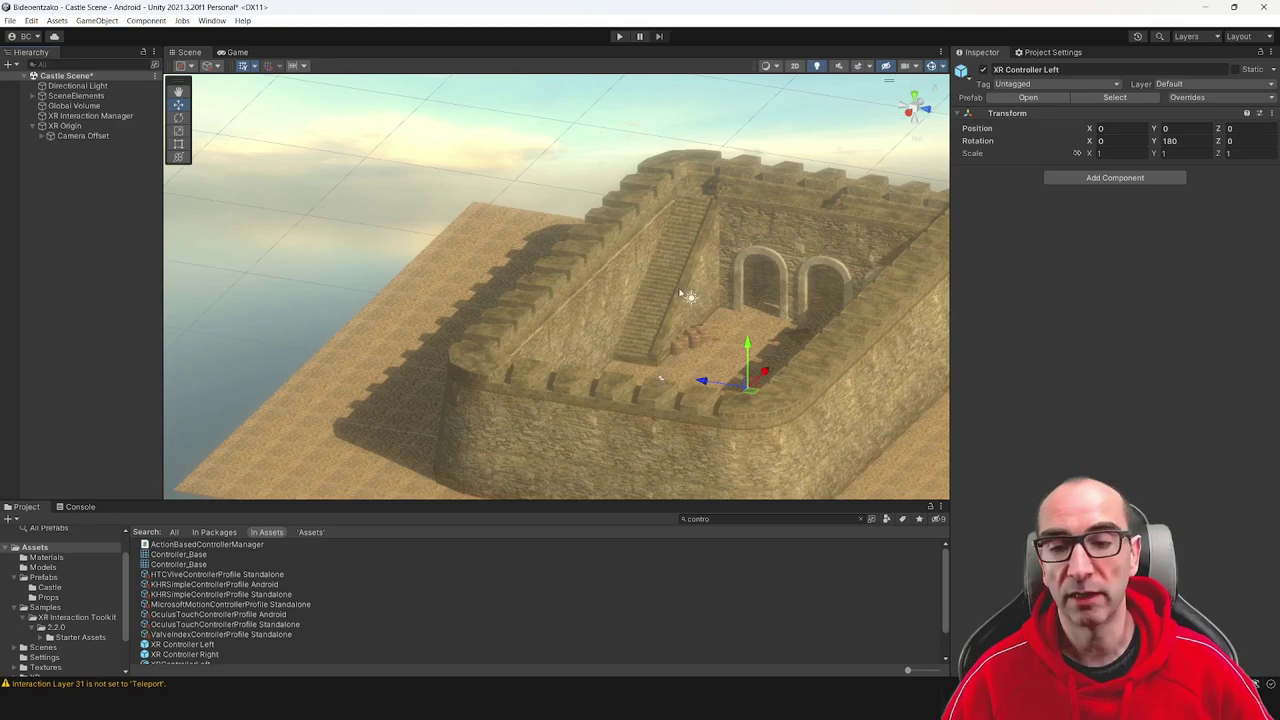
middle_drag(680, 293, 712, 214)
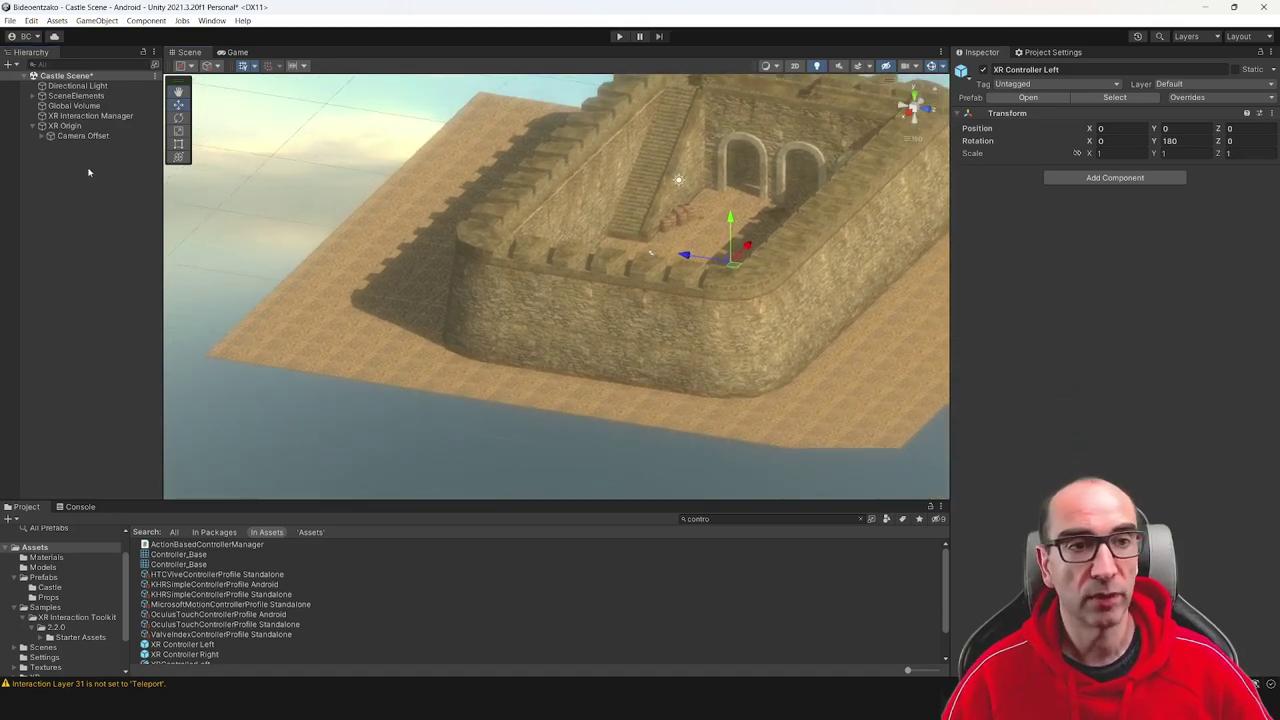
Add a Teleportation Area object from the Hierarchy's XR creation menu.
right_click(77, 224)
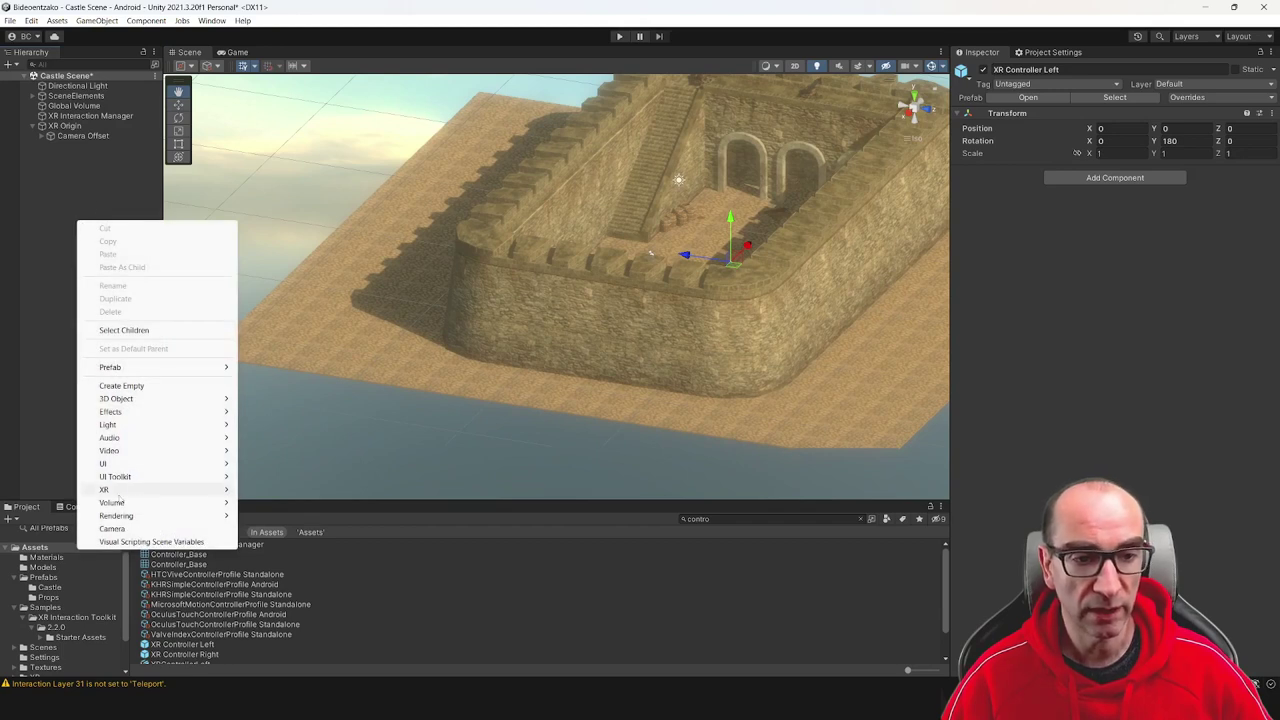
mouse_move(116, 492)
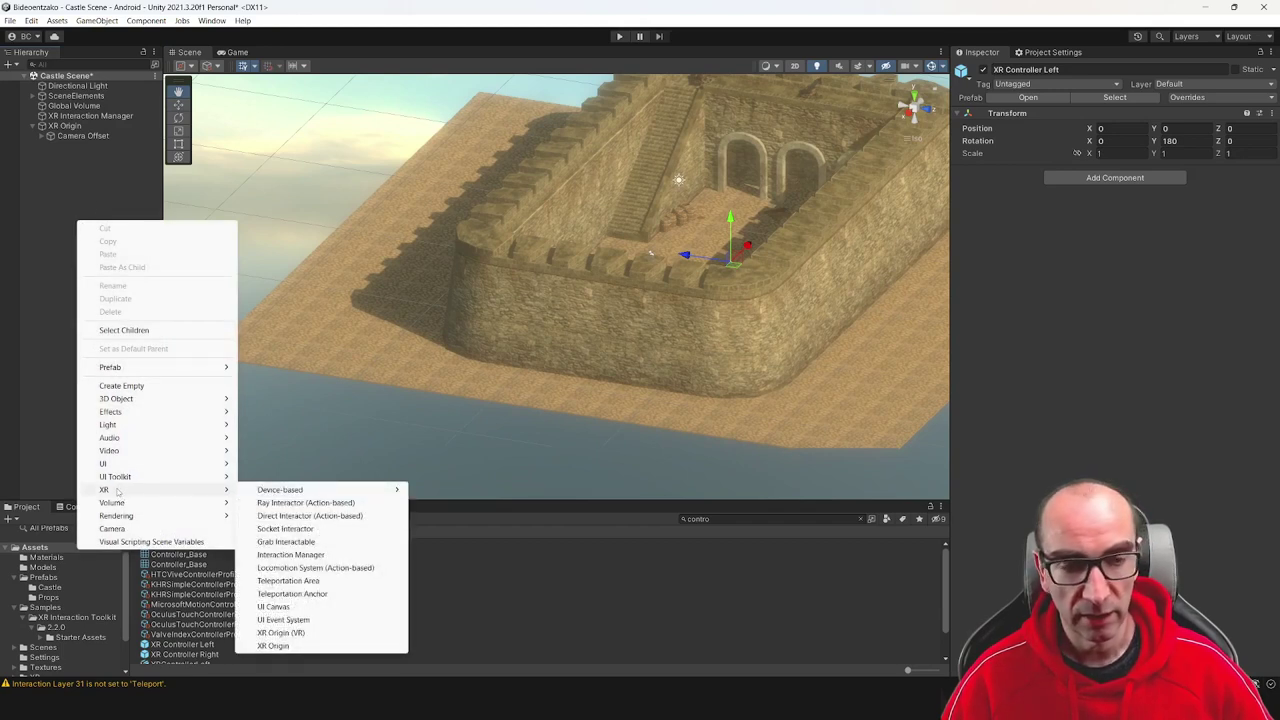
mouse_move(290, 491)
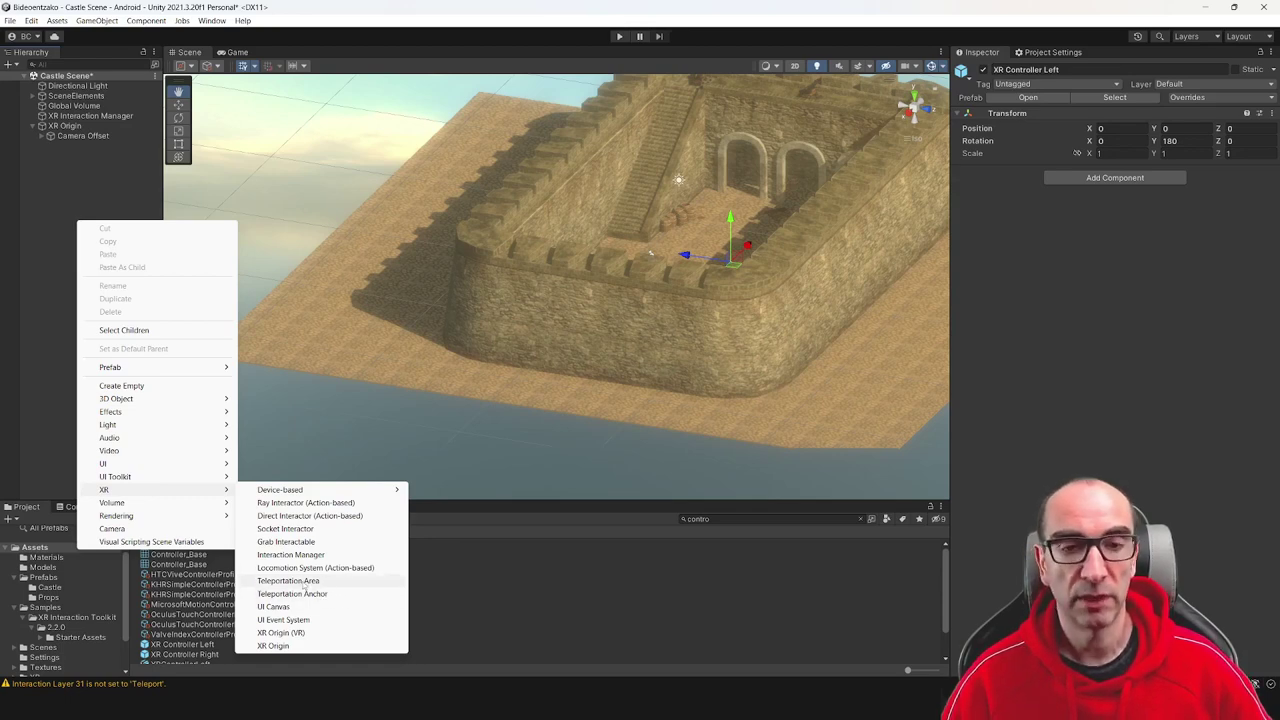
click(304, 582)
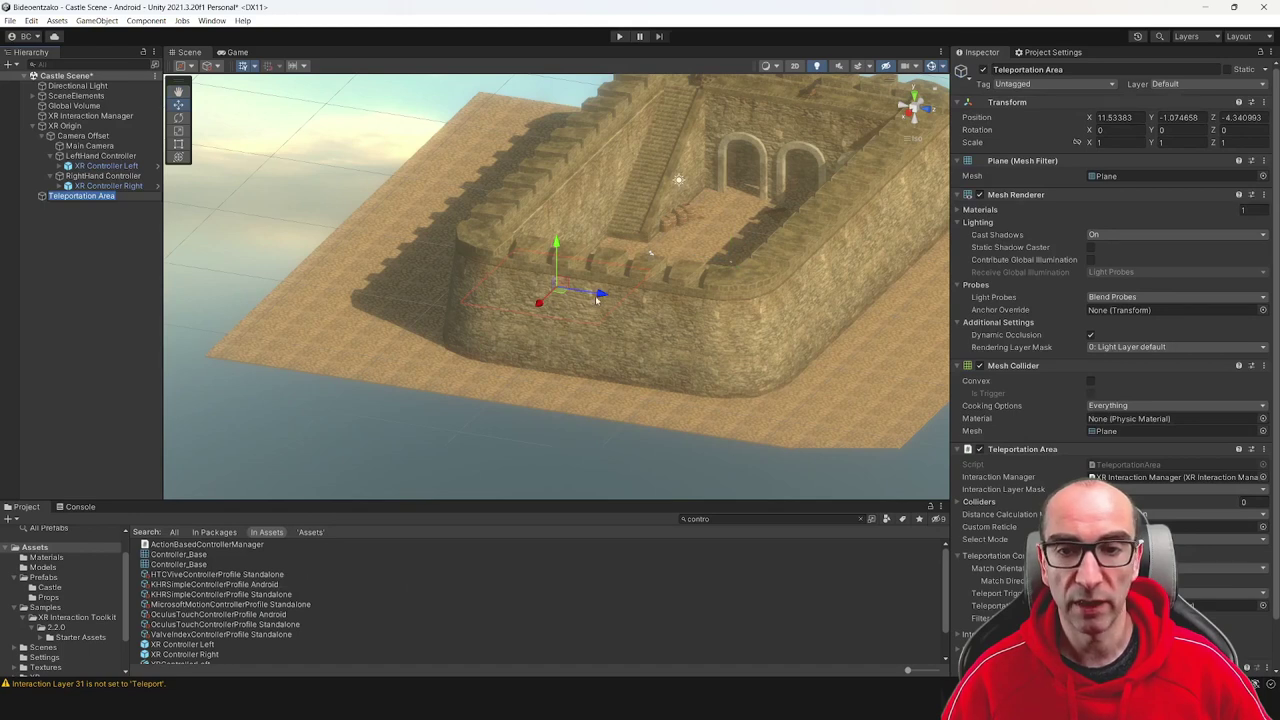
Move the Teleportation Area plane to Z -21.57 on the ground beside the castle.
mouse_move(597, 299)
mouse_down()
mouse_move(368, 254)
mouse_move(326, 203)
mouse_up()
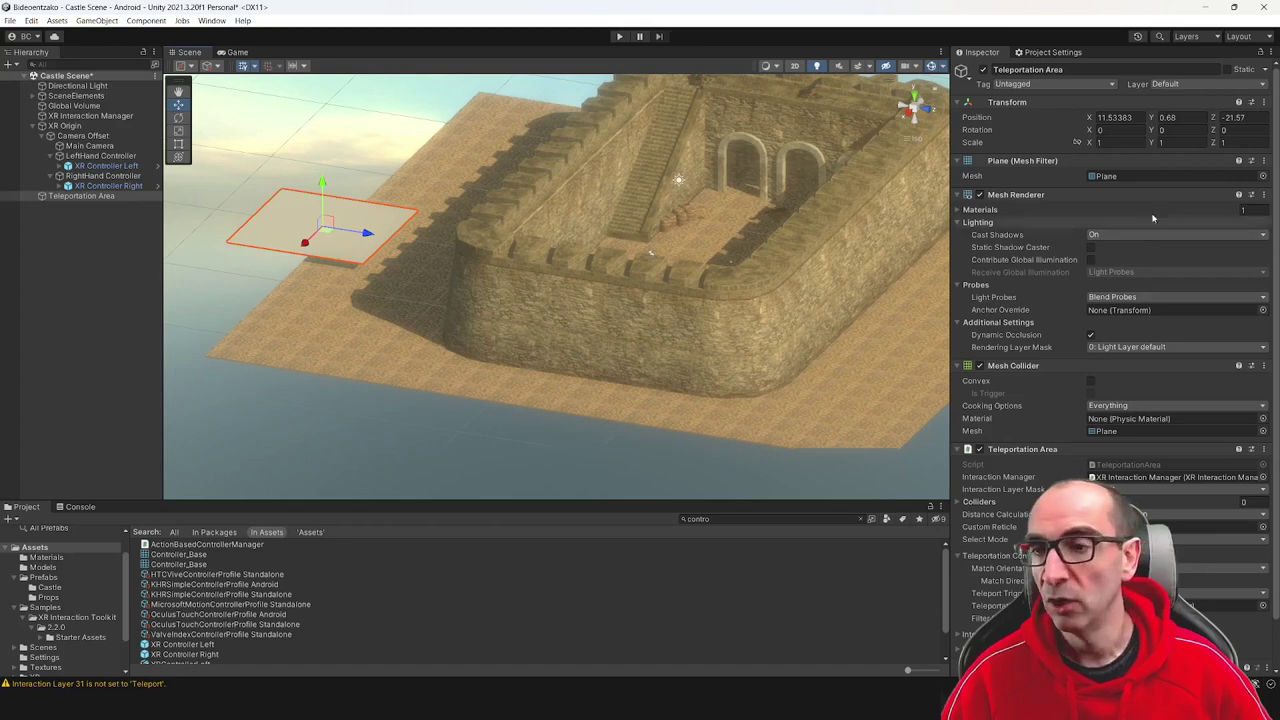
scroll(1033, 351, down, 1)
scroll(1033, 351, down, 1)
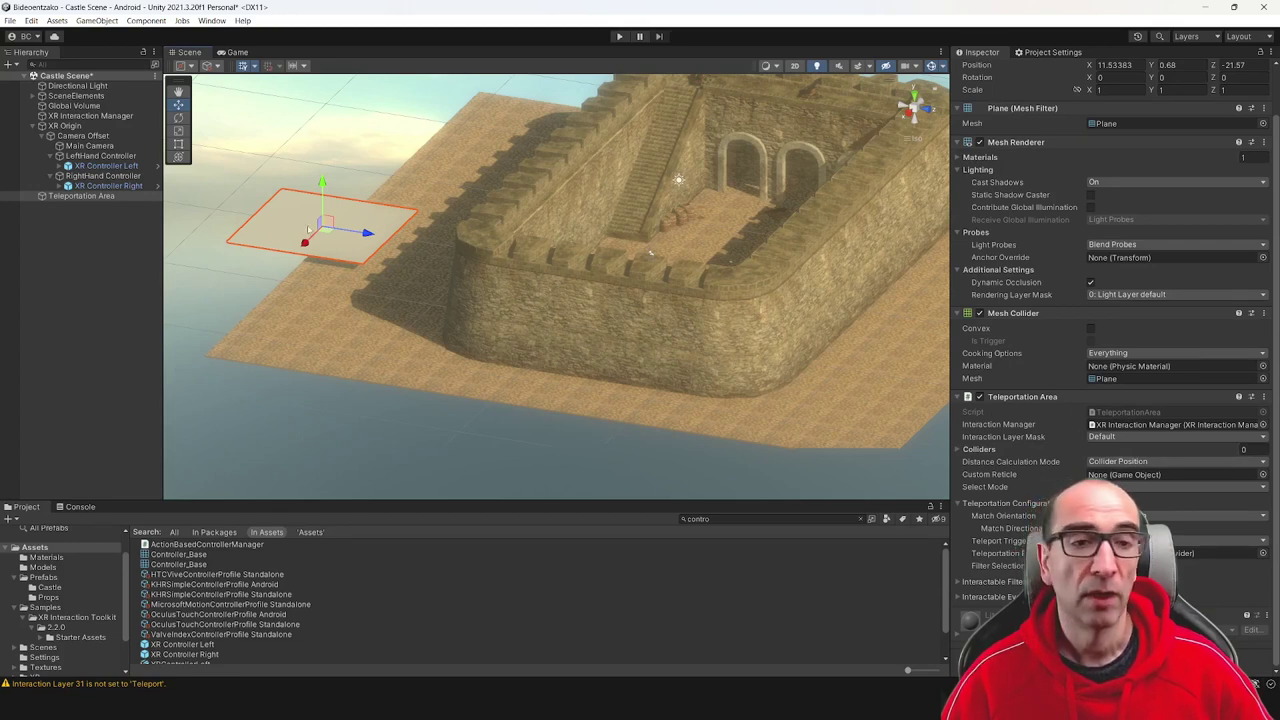
click(90, 197)
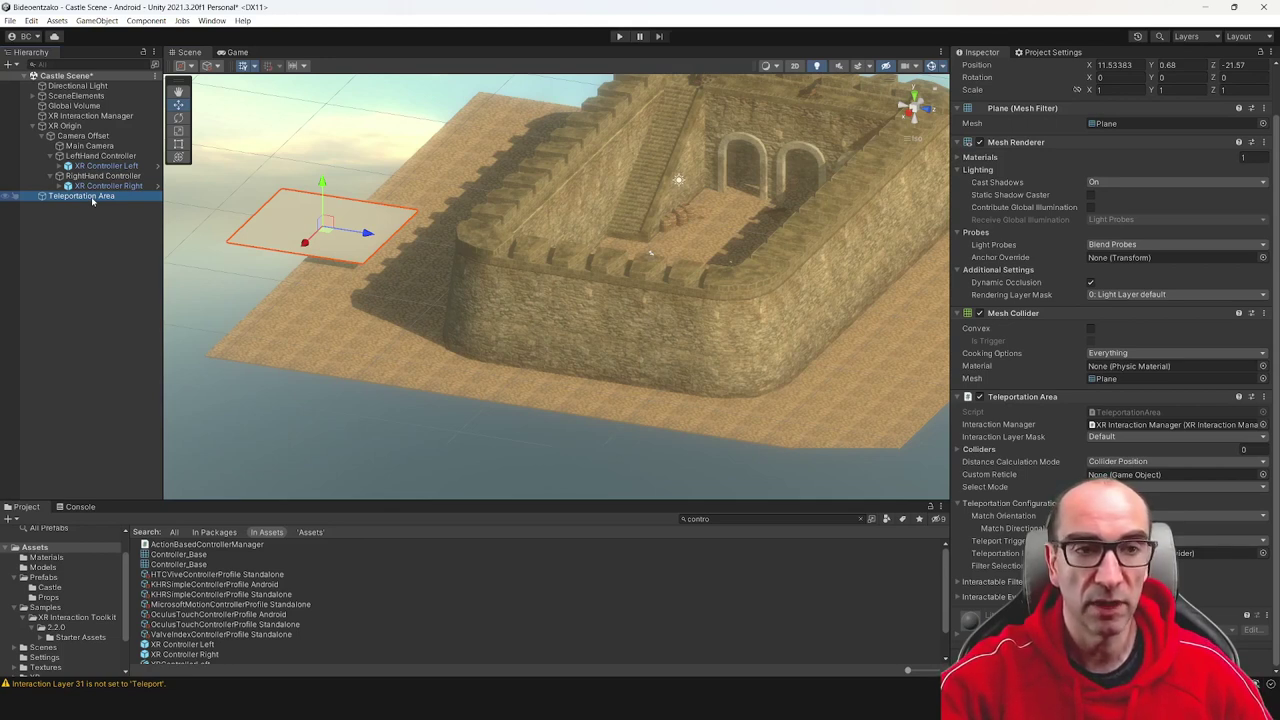
Delete the Teleportation Area plane and give Floor its own Teleportation Area component.
key(Delete)
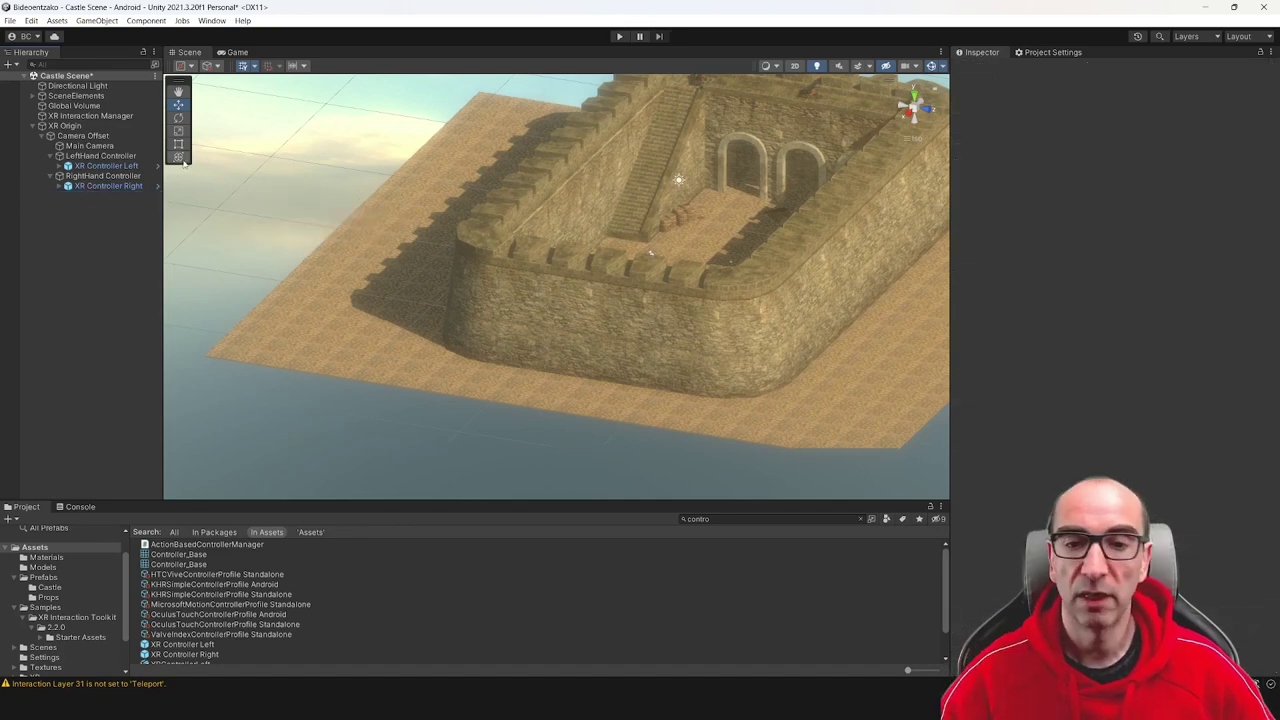
click(817, 345)
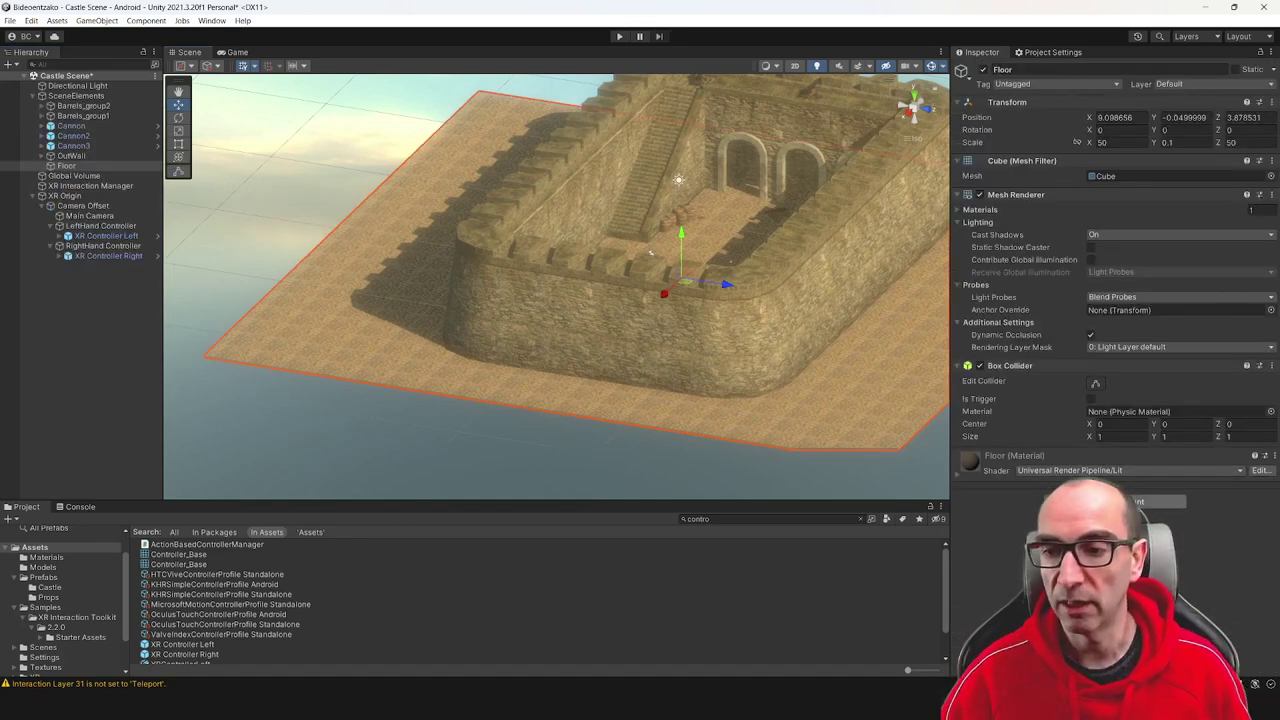
text(teleport)
click(1136, 501)
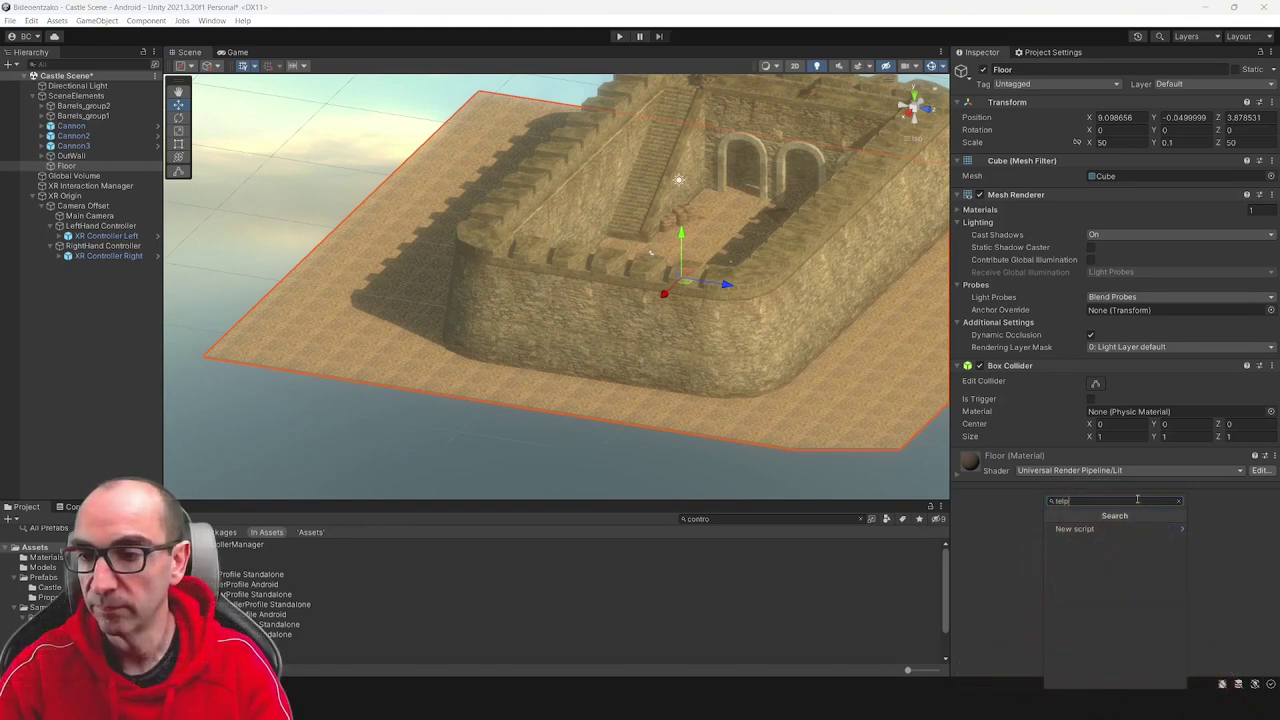
text(tele)
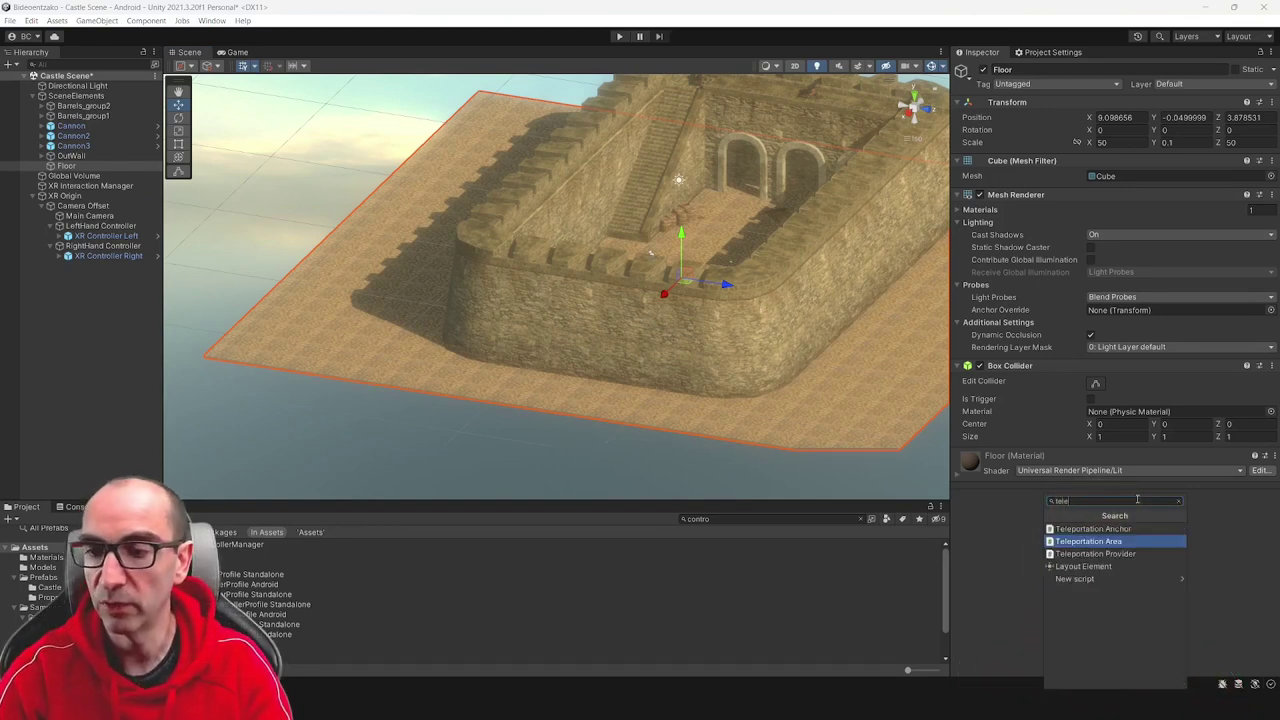
key(Return)
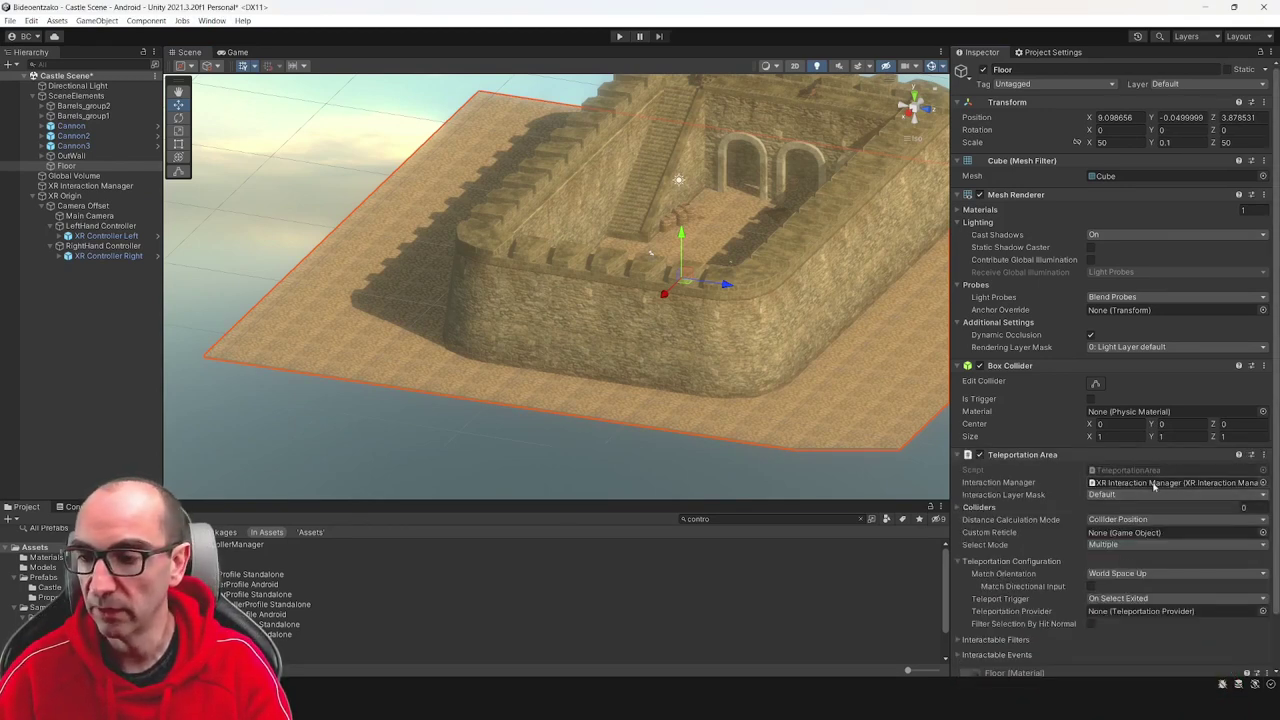
scroll(1100, 515, down, 1)
scroll(1099, 515, down, 1)
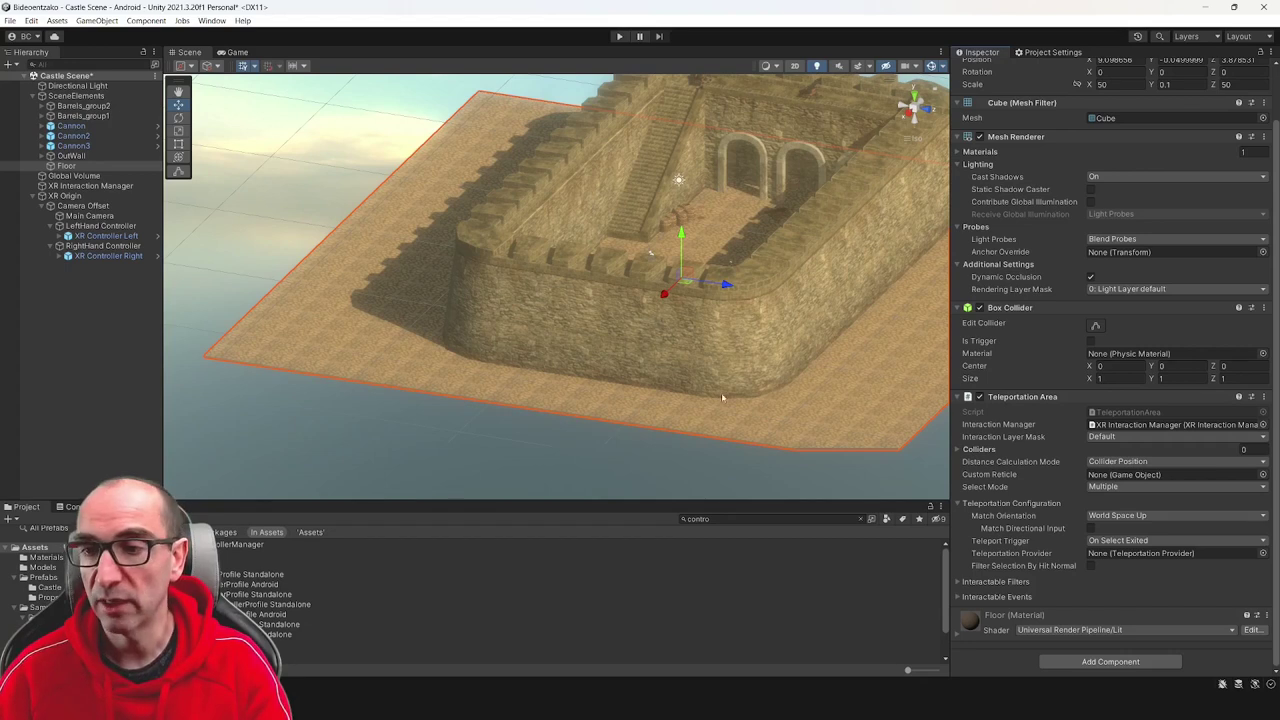
Add a Capsule Collider (radius 0.5, height 1) to XR Origin via the 'cap' search.
click(66, 196)
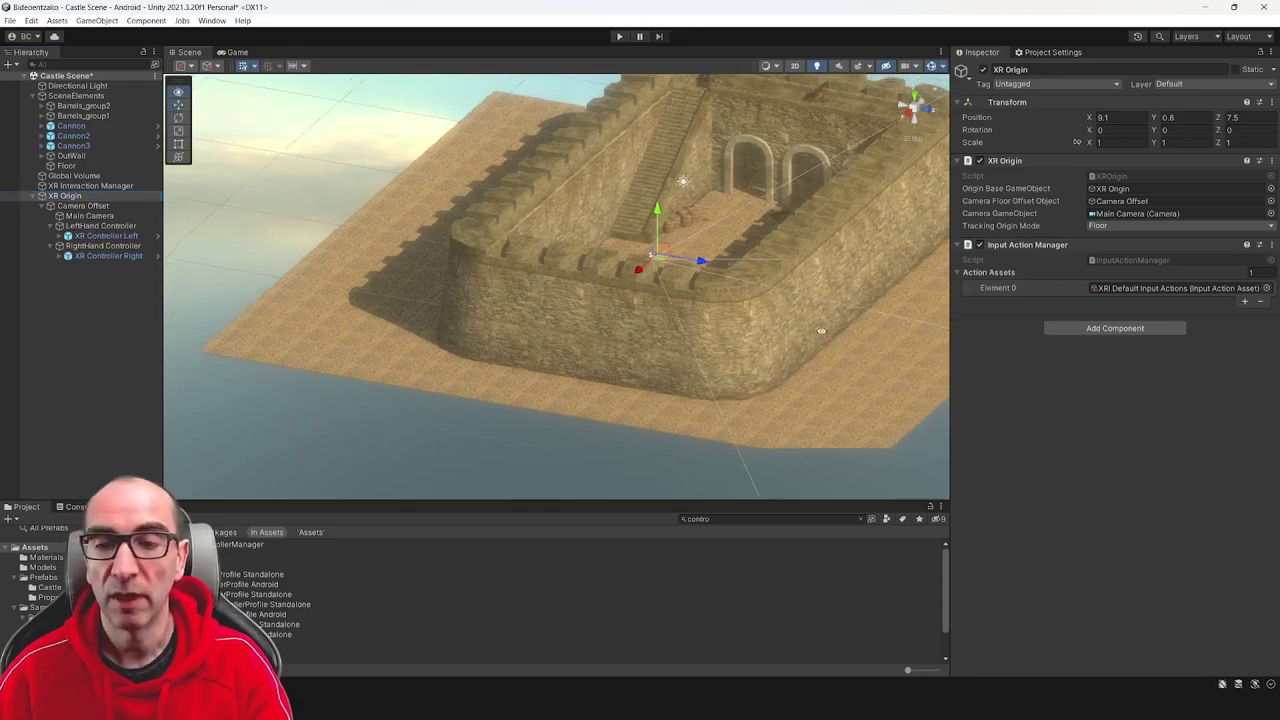
alt+drag(697, 290, 650, 304)
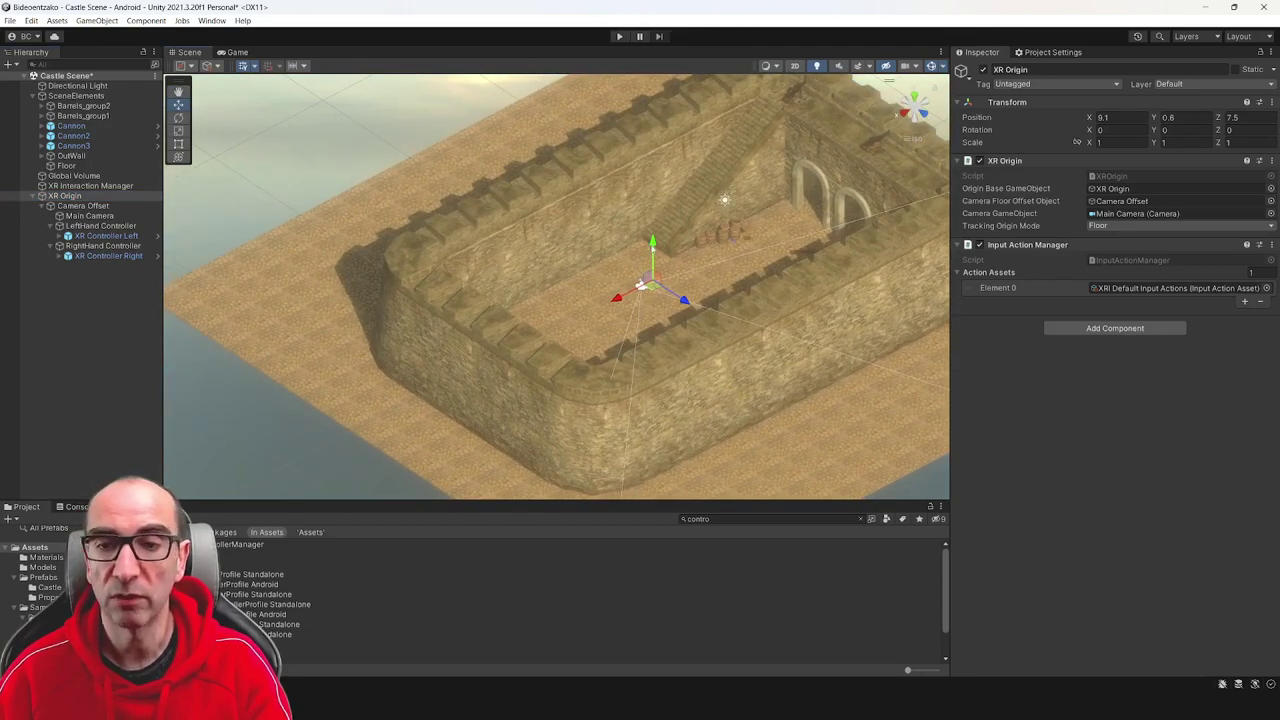
scroll(784, 329, up, 2)
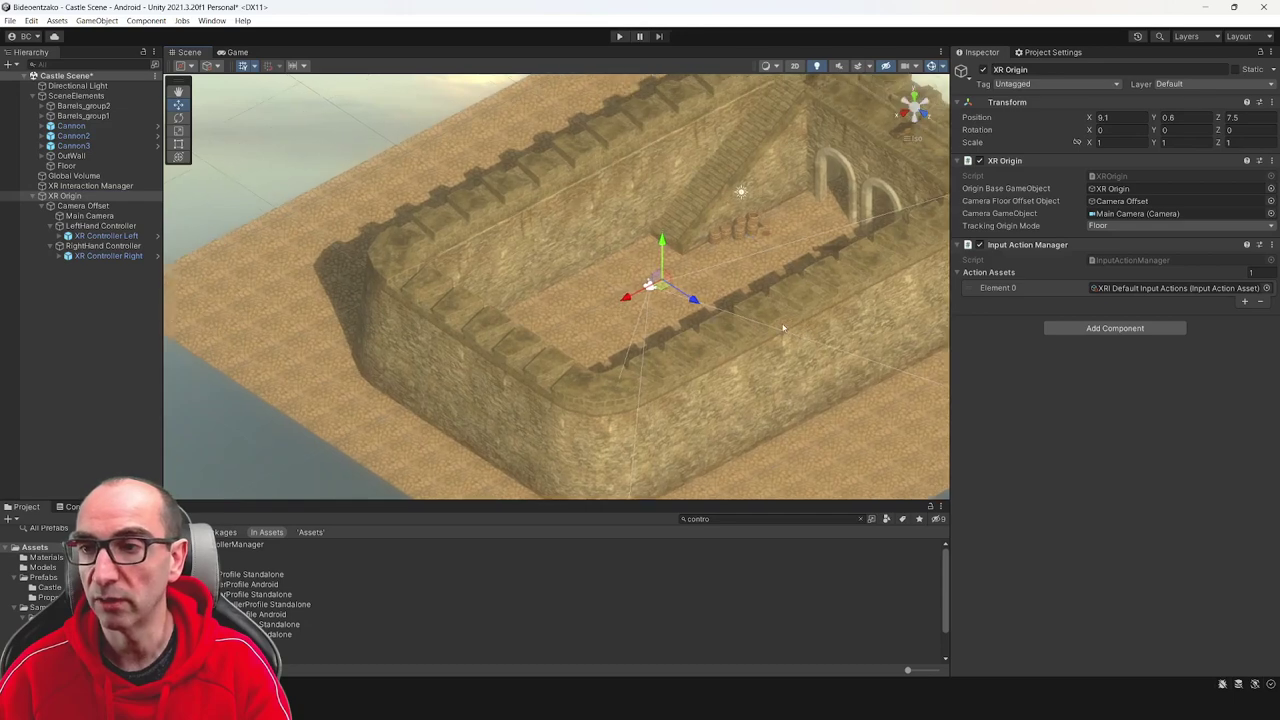
scroll(716, 315, down, 3)
alt+drag(716, 315, 772, 274)
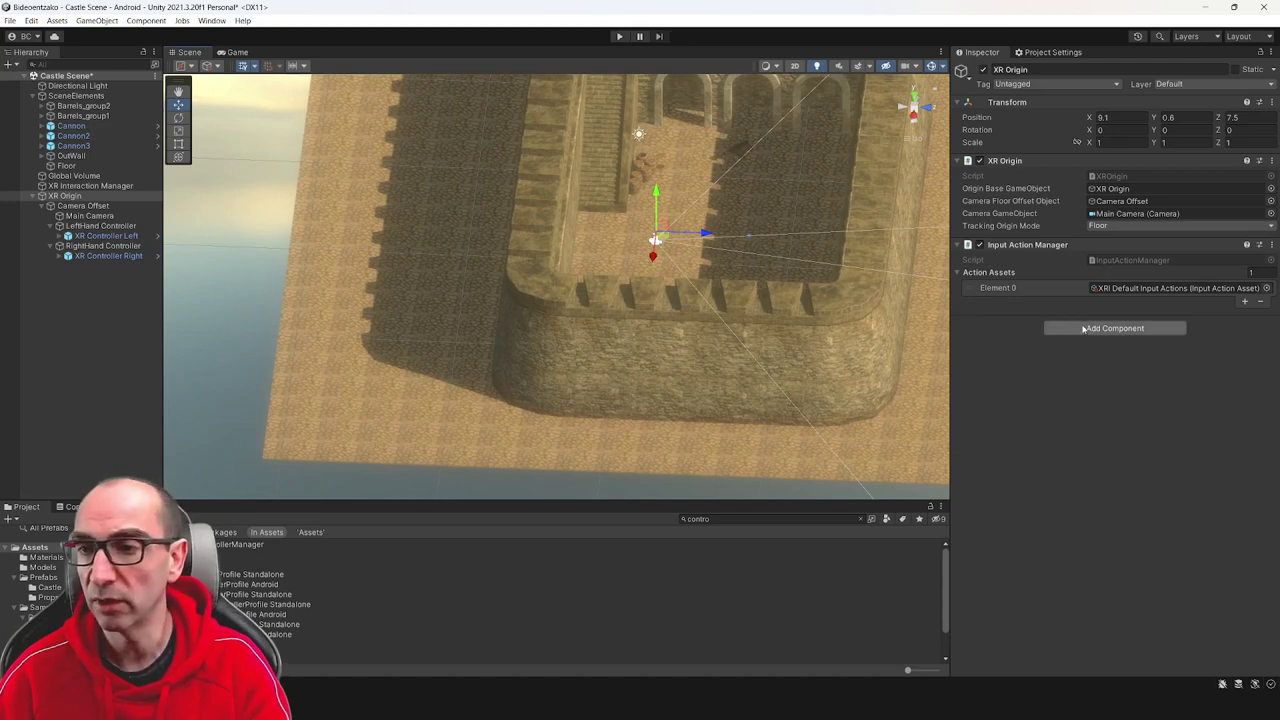
click(1114, 330)
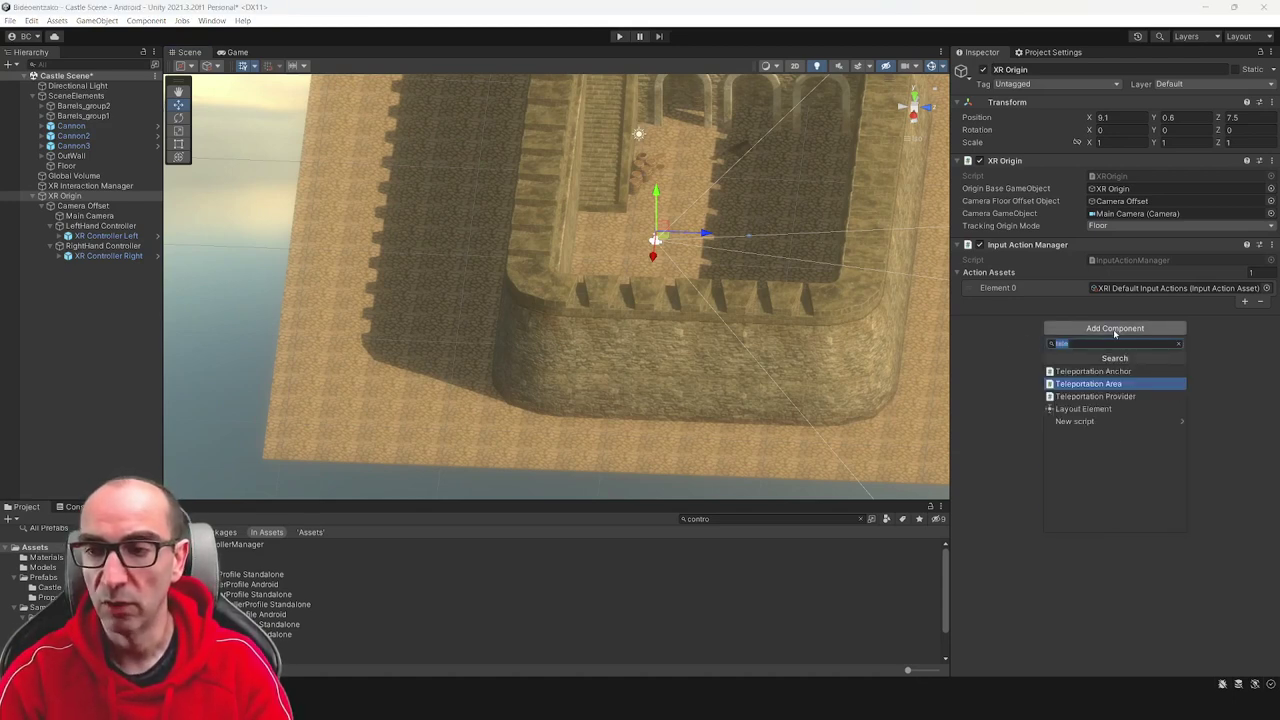
text(cap)
key(Up)
key(Return)
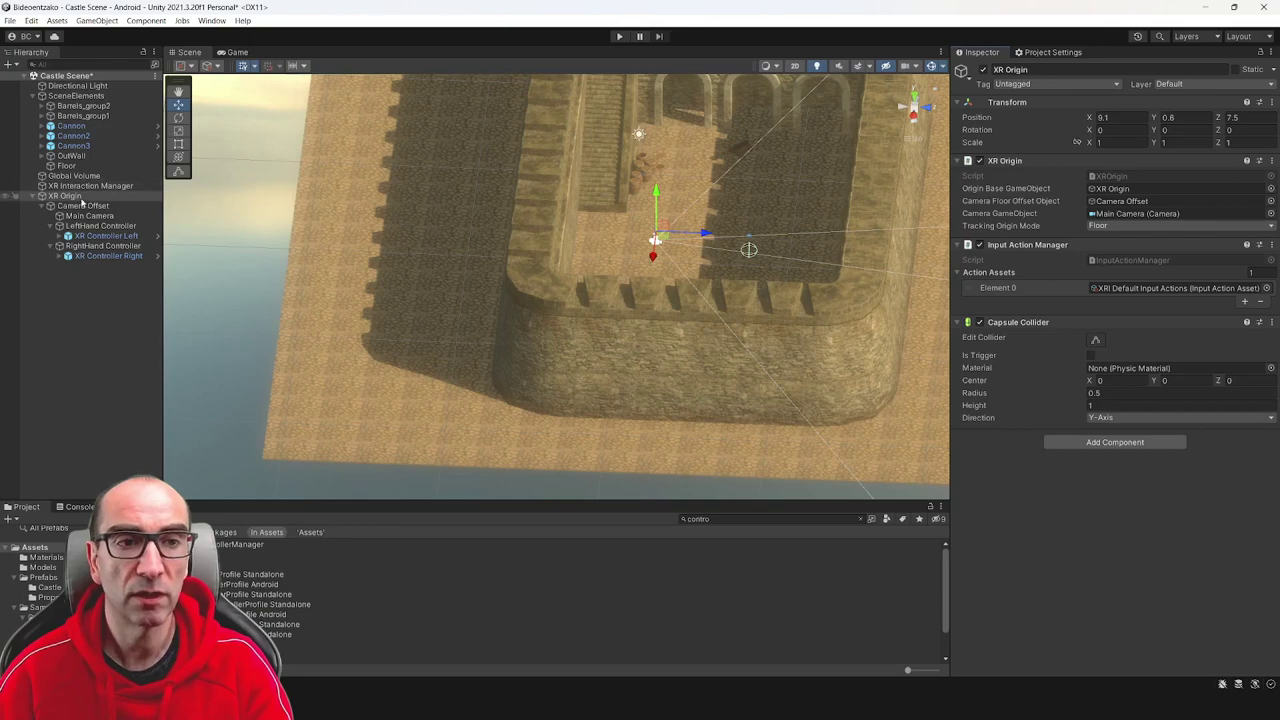
Focus on XR Origin and orbit down to view the courtyard floor around it.
click(83, 197)
double_click(83, 197)
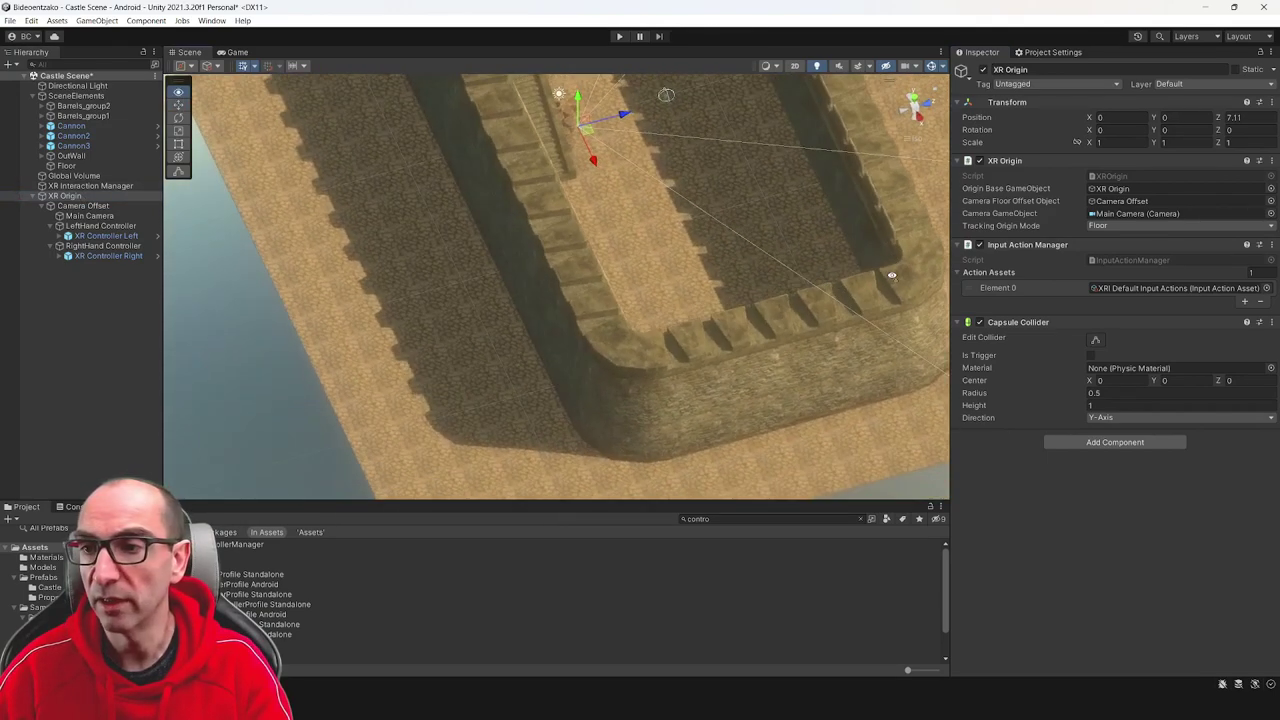
mouse_move(715, 213)
alt+mouse_down()
mouse_move(652, 256)
mouse_move(700, 274)
alt+mouse_up()
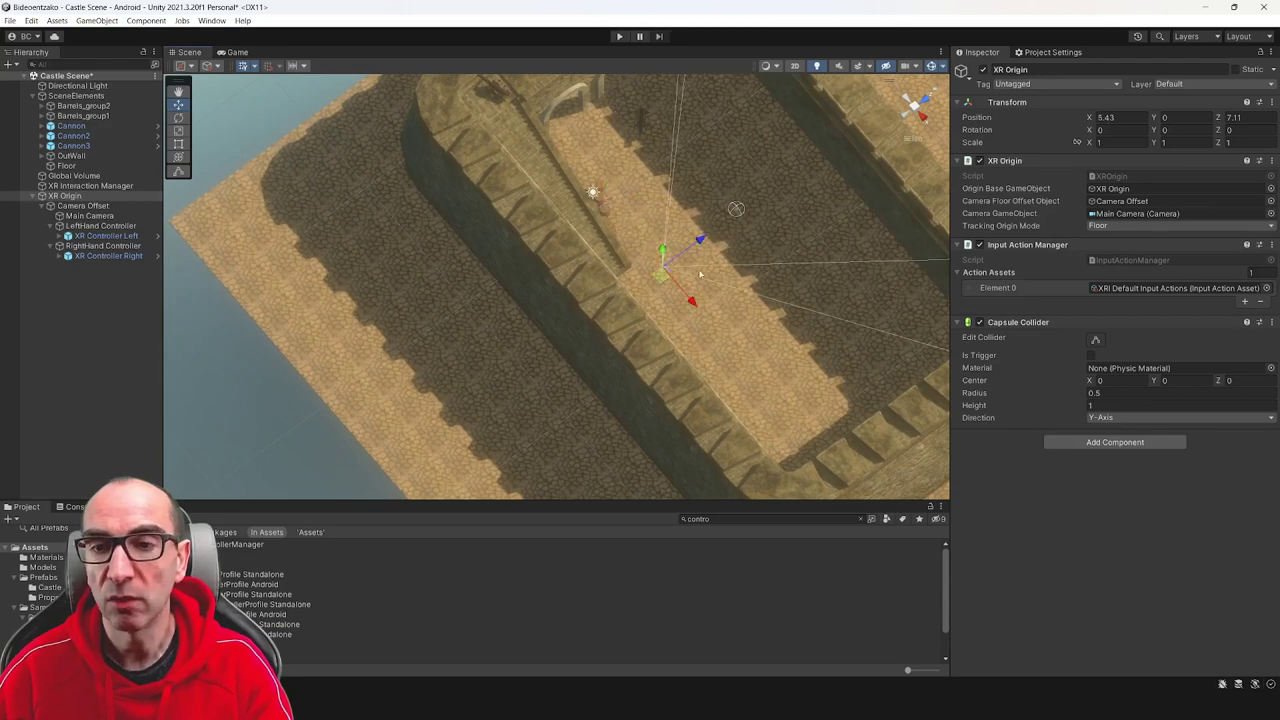
scroll(735, 208, up, 3)
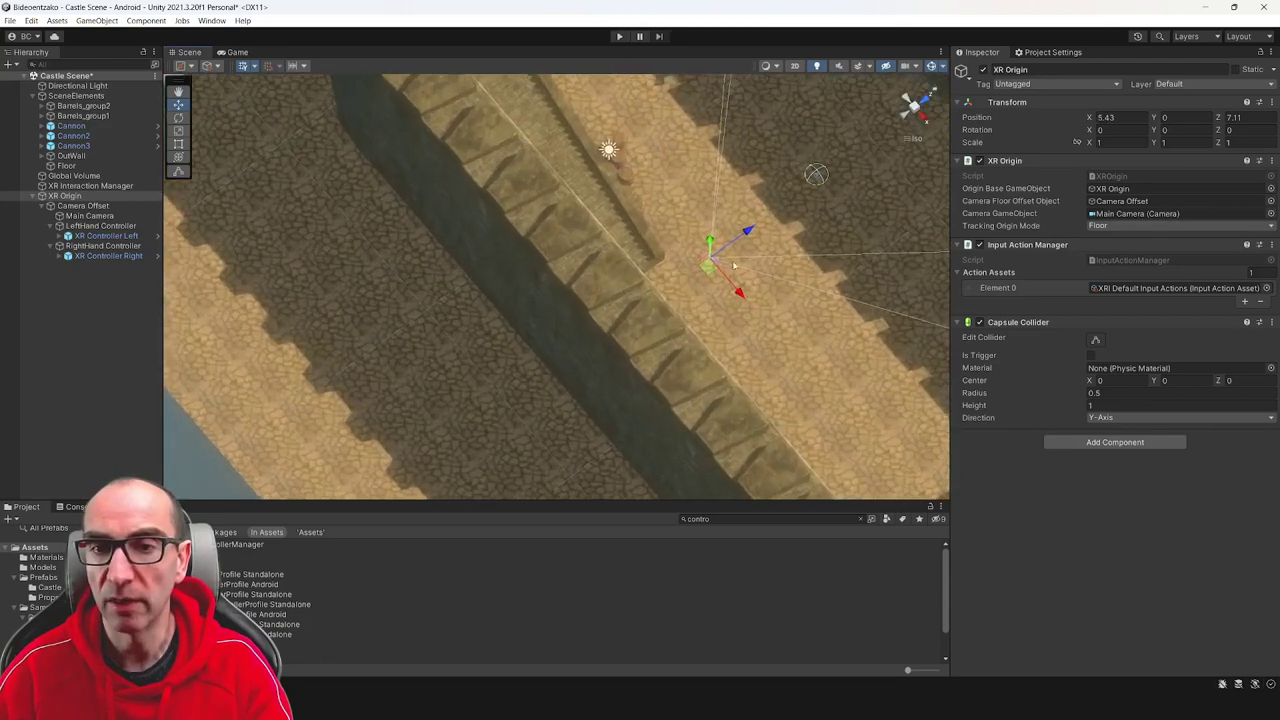
mouse_move(735, 208)
alt+mouse_down()
mouse_move(679, 276)
mouse_move(560, 155)
alt+mouse_up()
scroll(679, 276, up, 5)
scroll(679, 272, up, 3)
mouse_move(623, 247)
alt+mouse_down()
mouse_move(577, 291)
mouse_move(656, 187)
mouse_move(713, 268)
alt+mouse_up()
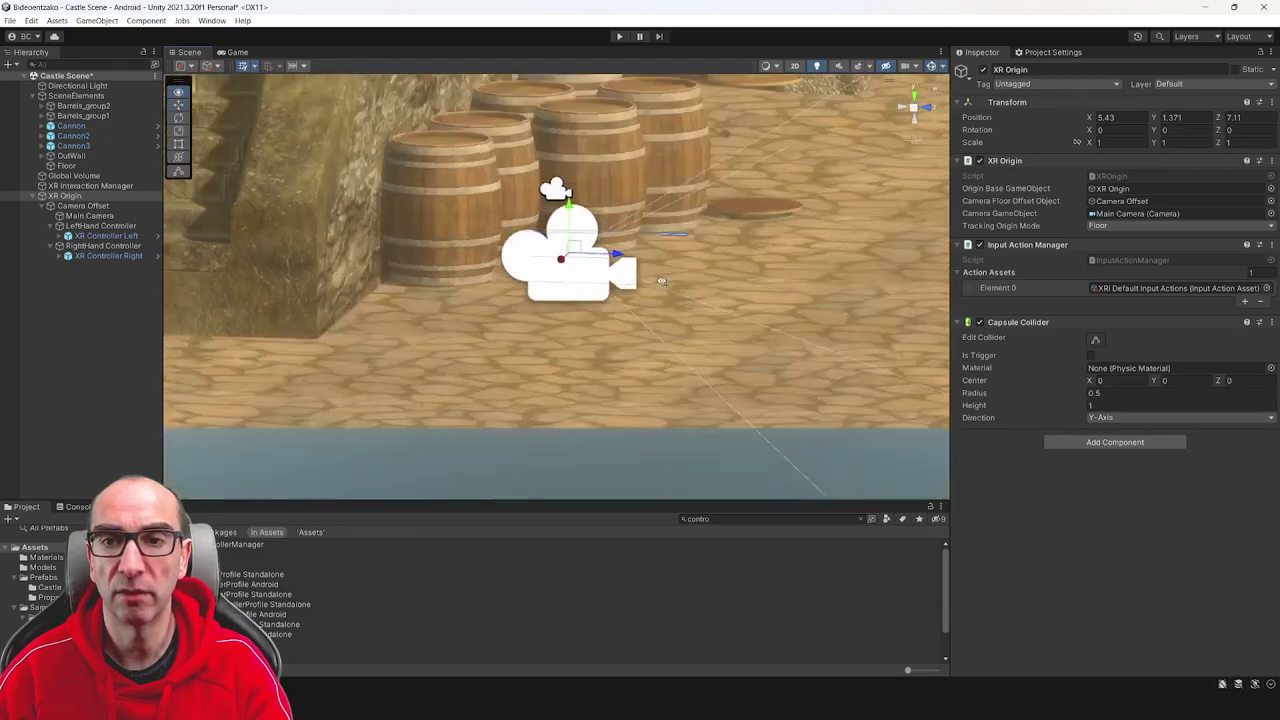
scroll(713, 268, down, 5)
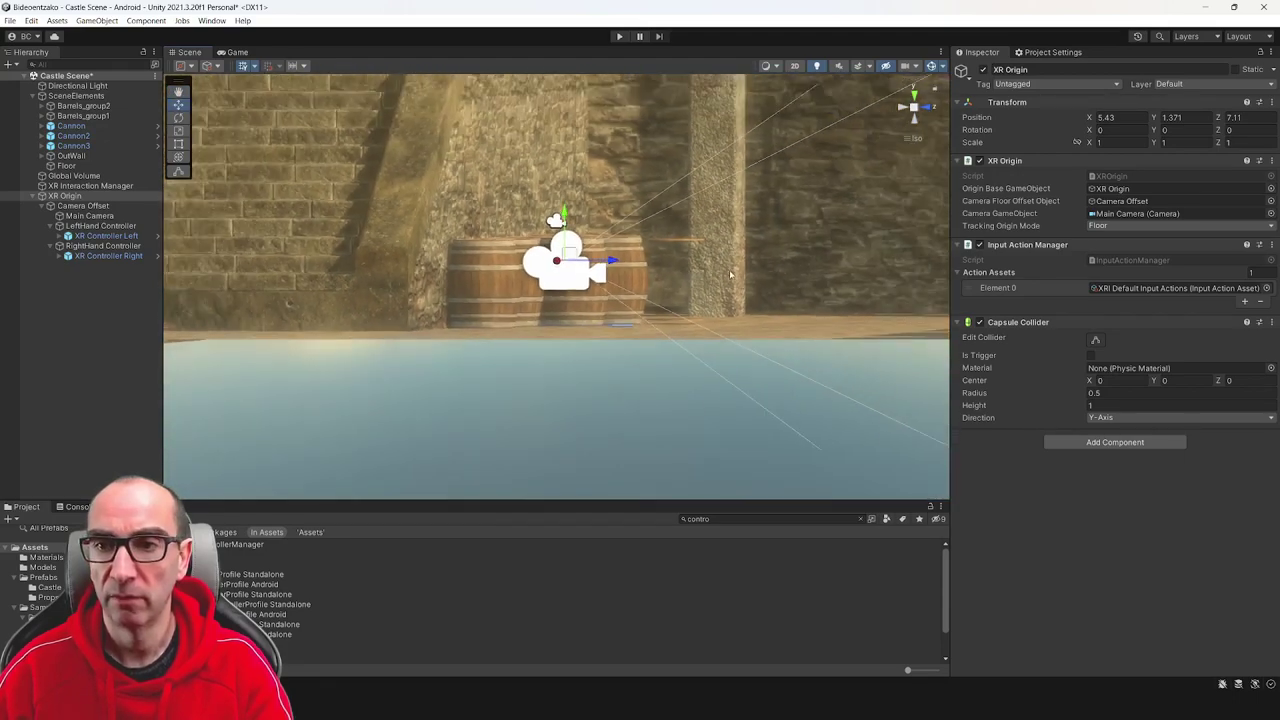
scroll(805, 291, down, 3)
mouse_move(903, 263)
alt+mouse_down()
mouse_move(566, 203)
mouse_move(600, 215)
alt+mouse_up()
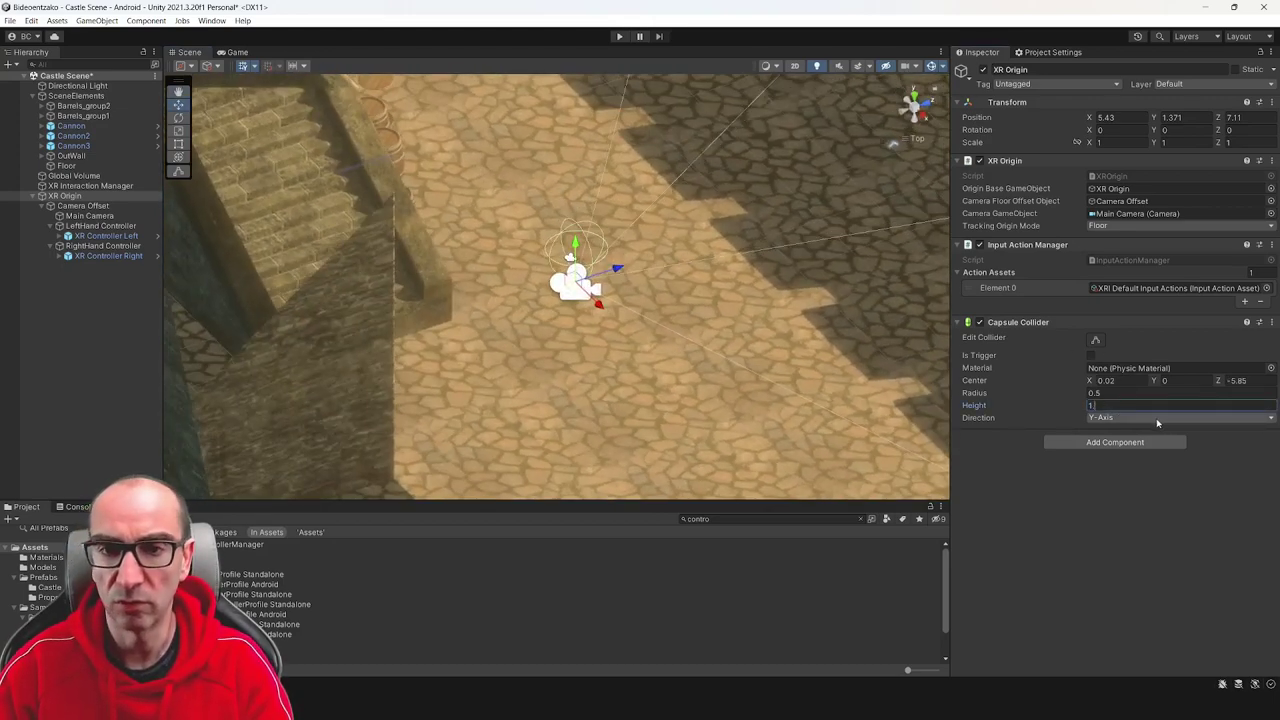
Set the capsule collider height to 1.8 and lower XR Origin to Position Y 0.988.
text(.8)
mouse_move(620, 230)
alt+mouse_down()
mouse_move(651, 266)
mouse_move(645, 225)
alt+mouse_up()
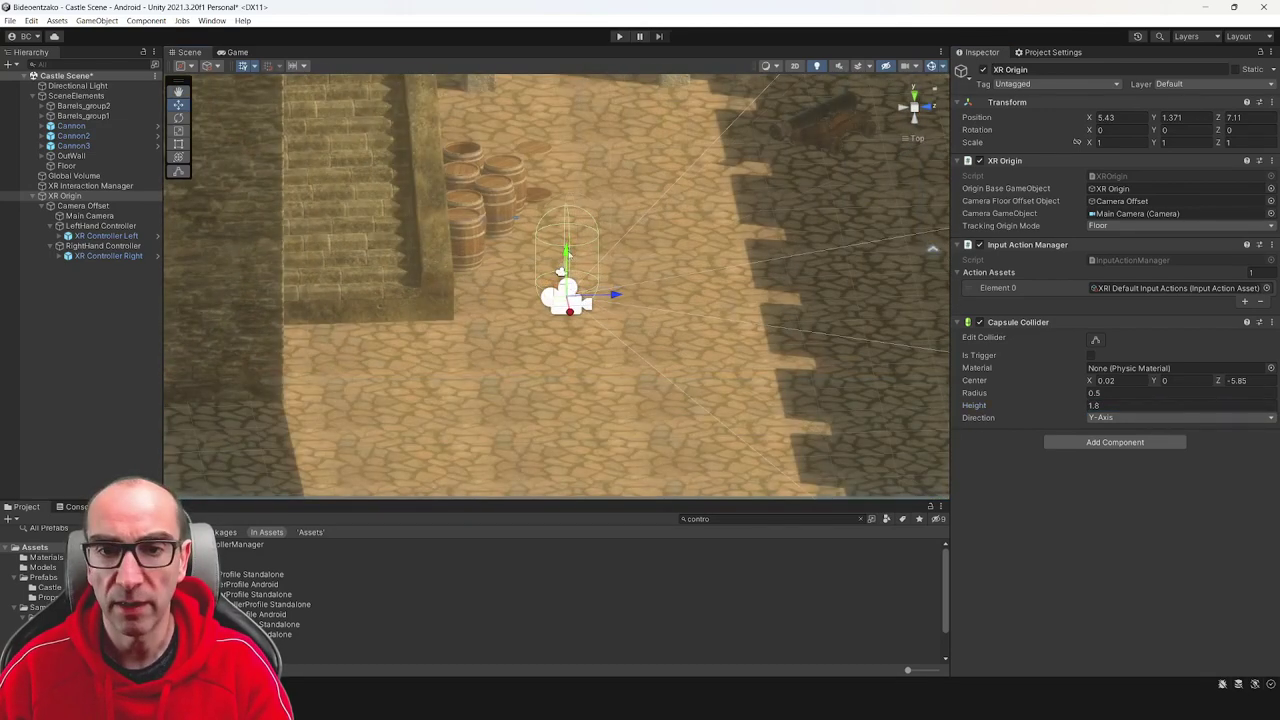
mouse_move(571, 253)
mouse_down()
mouse_move(568, 268)
mouse_move(597, 257)
mouse_move(566, 263)
mouse_up()
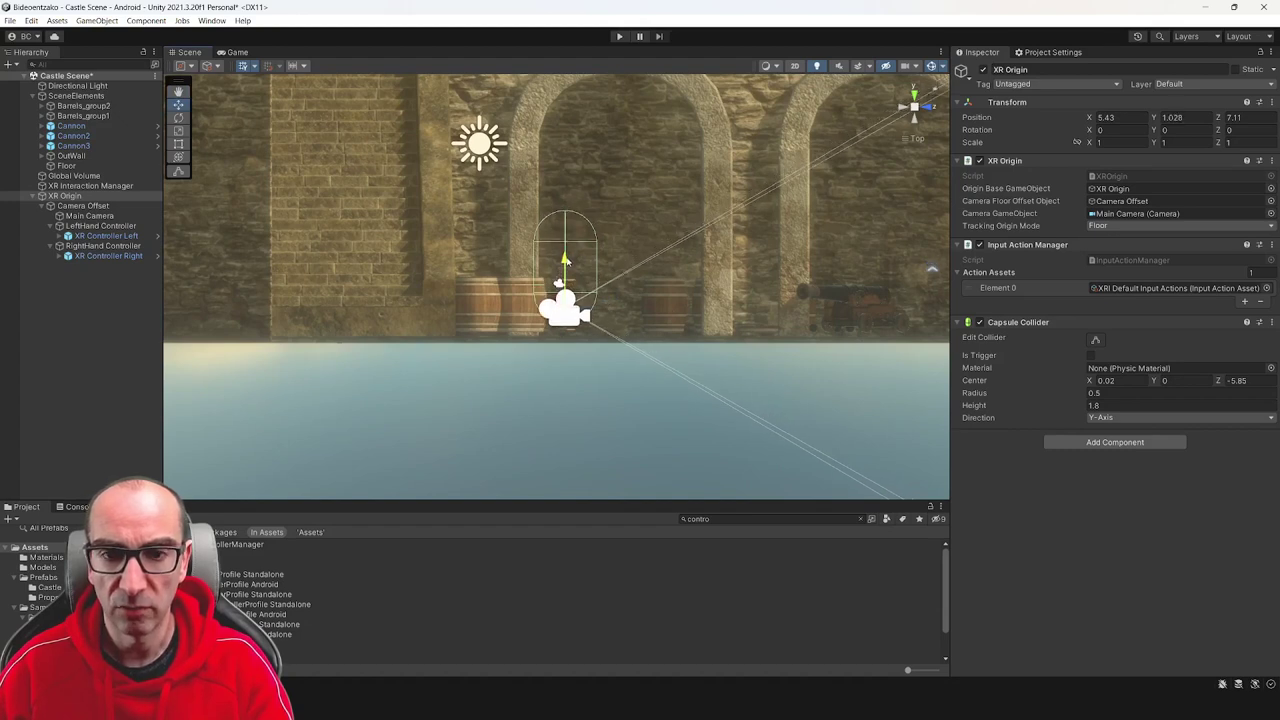
Add a Rigidbody with mass 1 and gravity enabled to XR Origin.
click(1089, 448)
text(rigi)
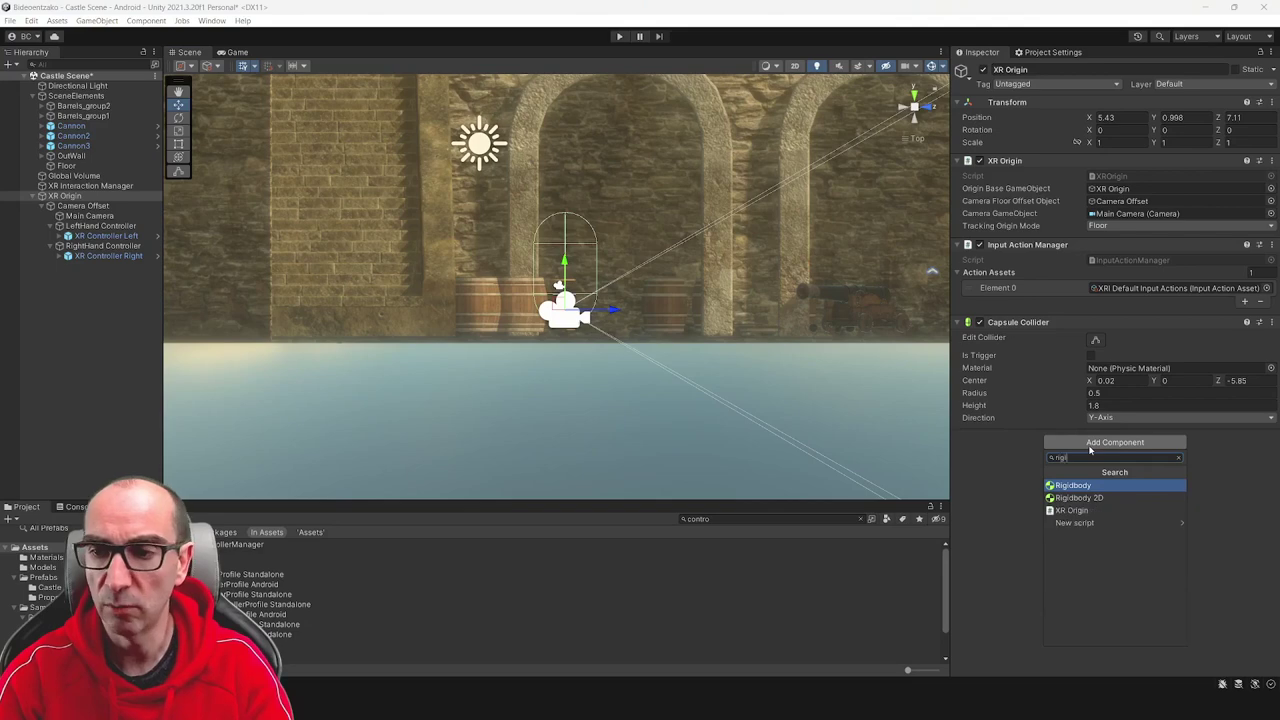
key(Return)
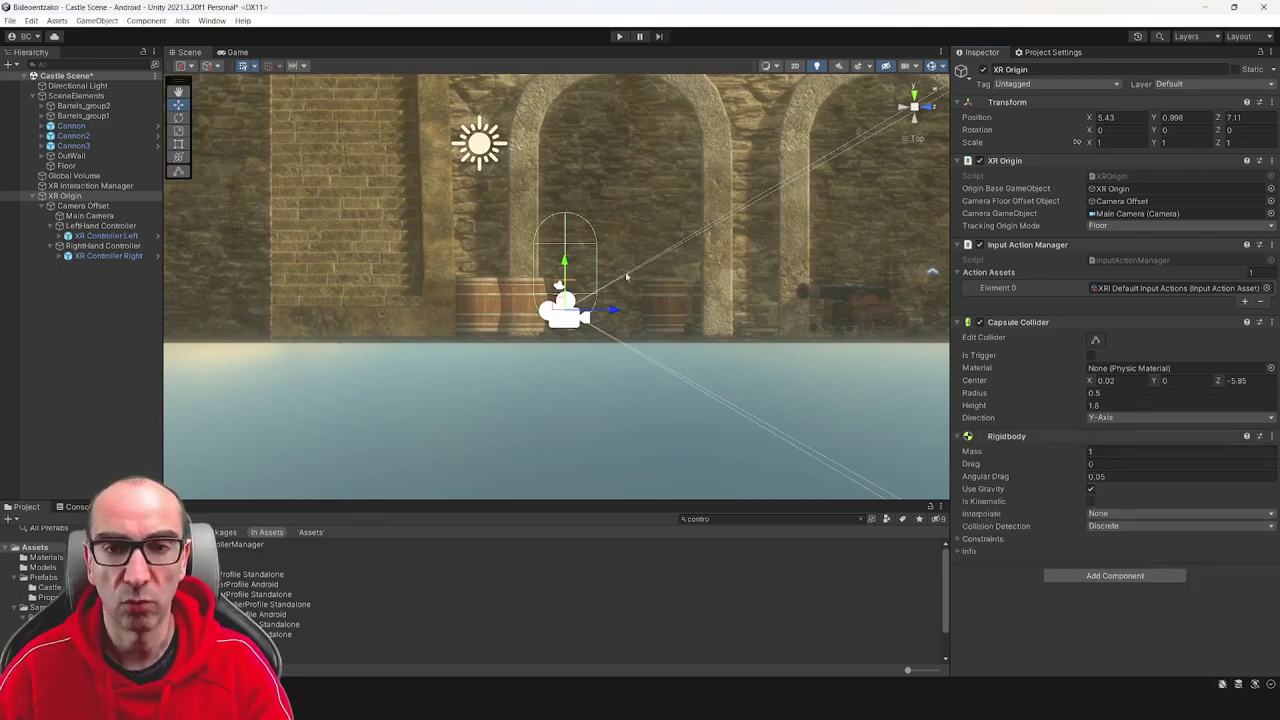
Raise XR Origin high above the floor to Position Y 2.952.
alt+drag(627, 277, 707, 313)
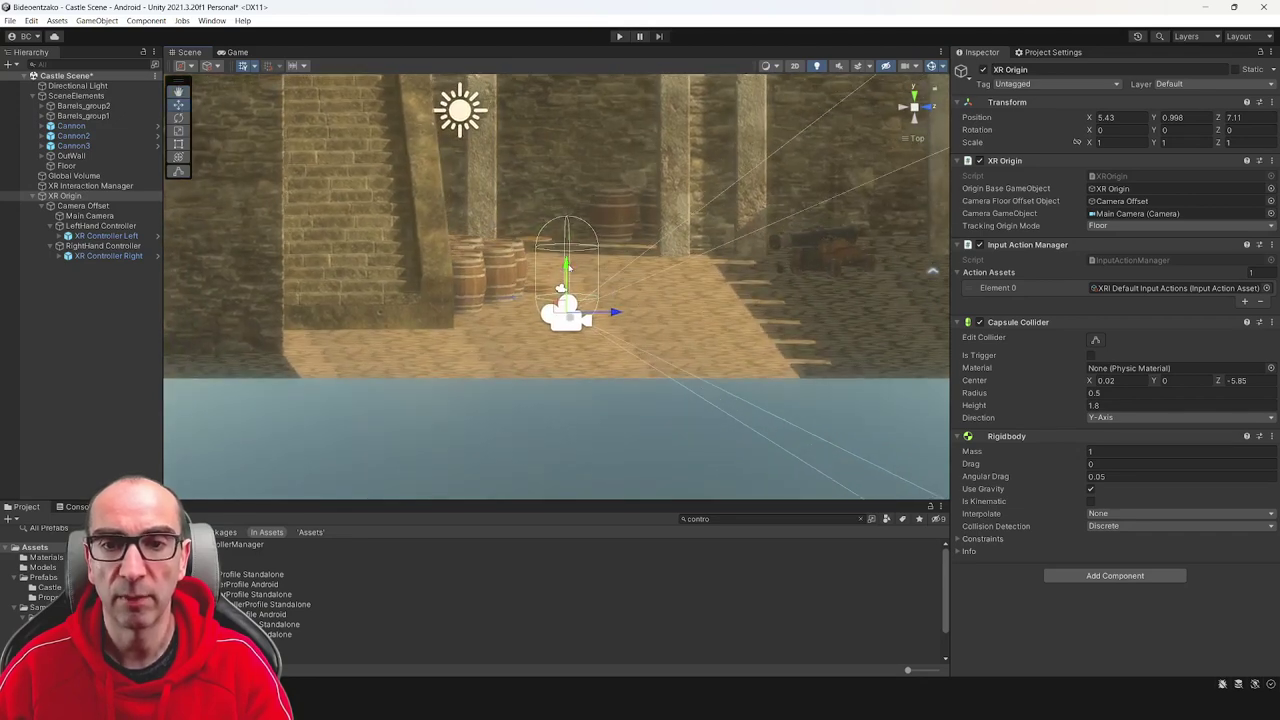
drag(568, 266, 578, 146)
alt+drag(786, 256, 722, 251)
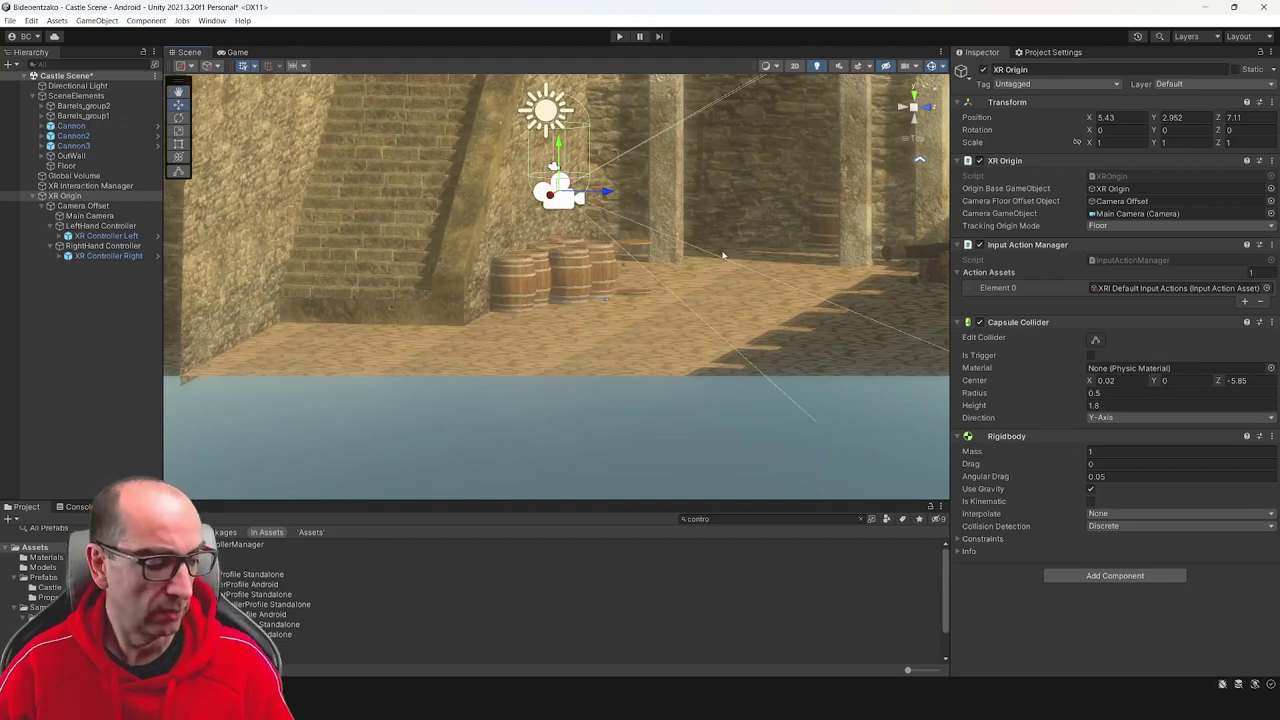
click(619, 37)
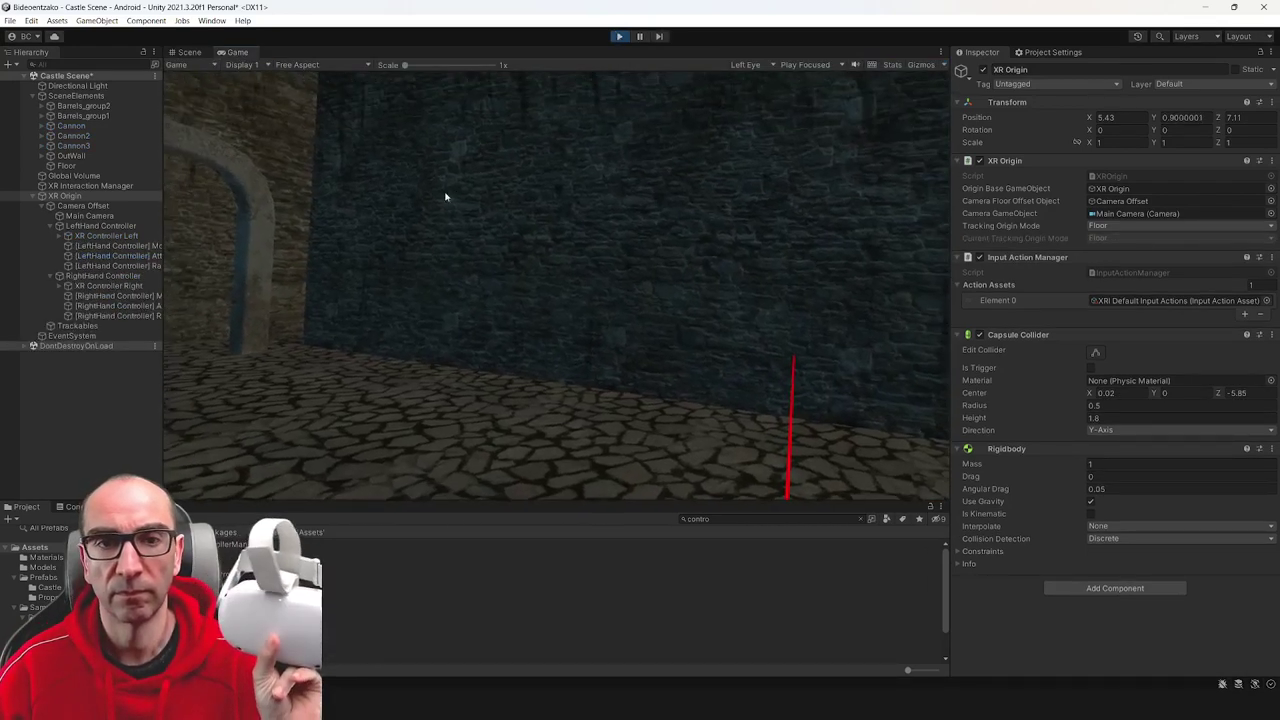
key(ctrl+1)
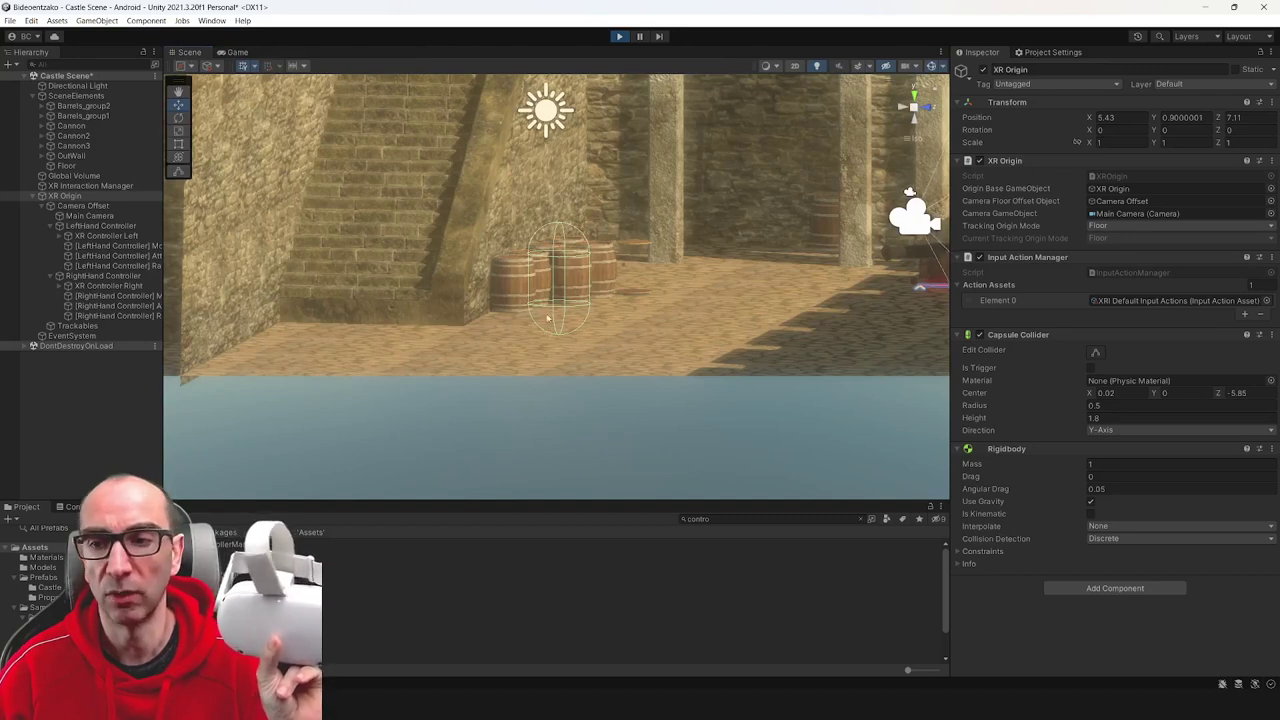
click(619, 37)
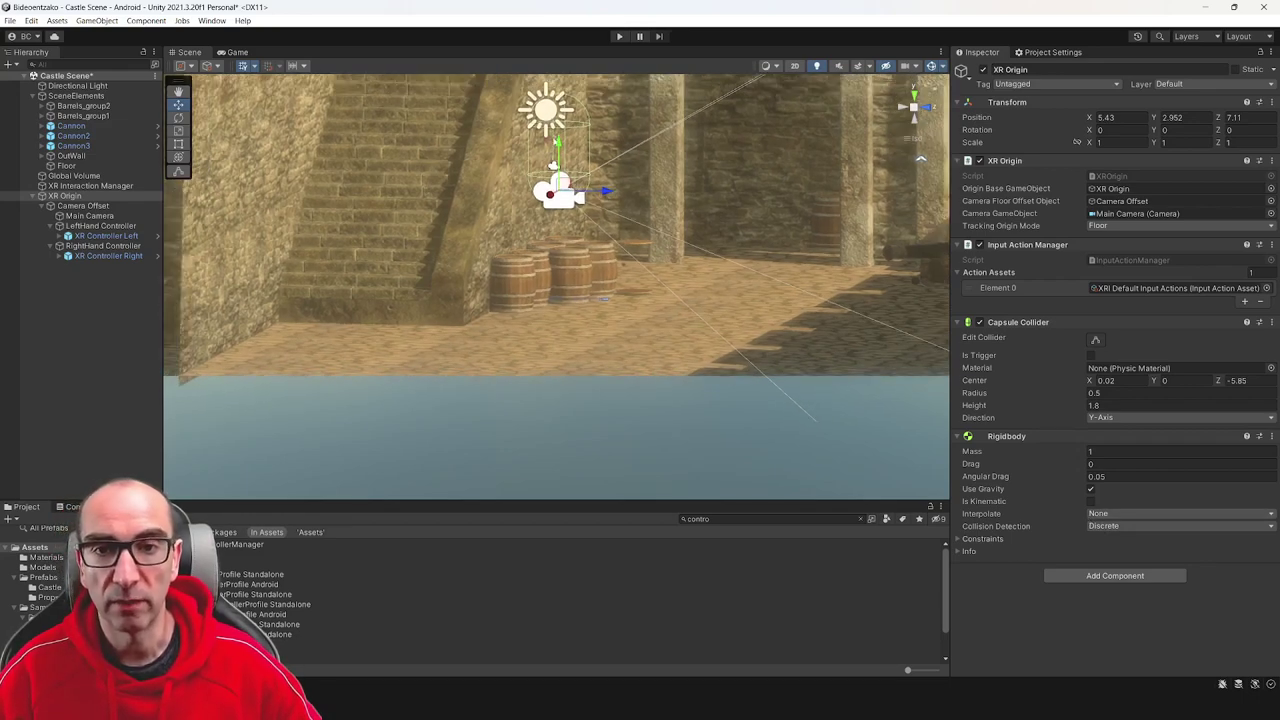
Lower XR Origin to Y 1 and freeze its Rigidbody rotation on X, Y and Z.
mouse_move(557, 148)
mouse_down()
mouse_move(560, 258)
mouse_move(620, 303)
mouse_move(855, 296)
mouse_up()
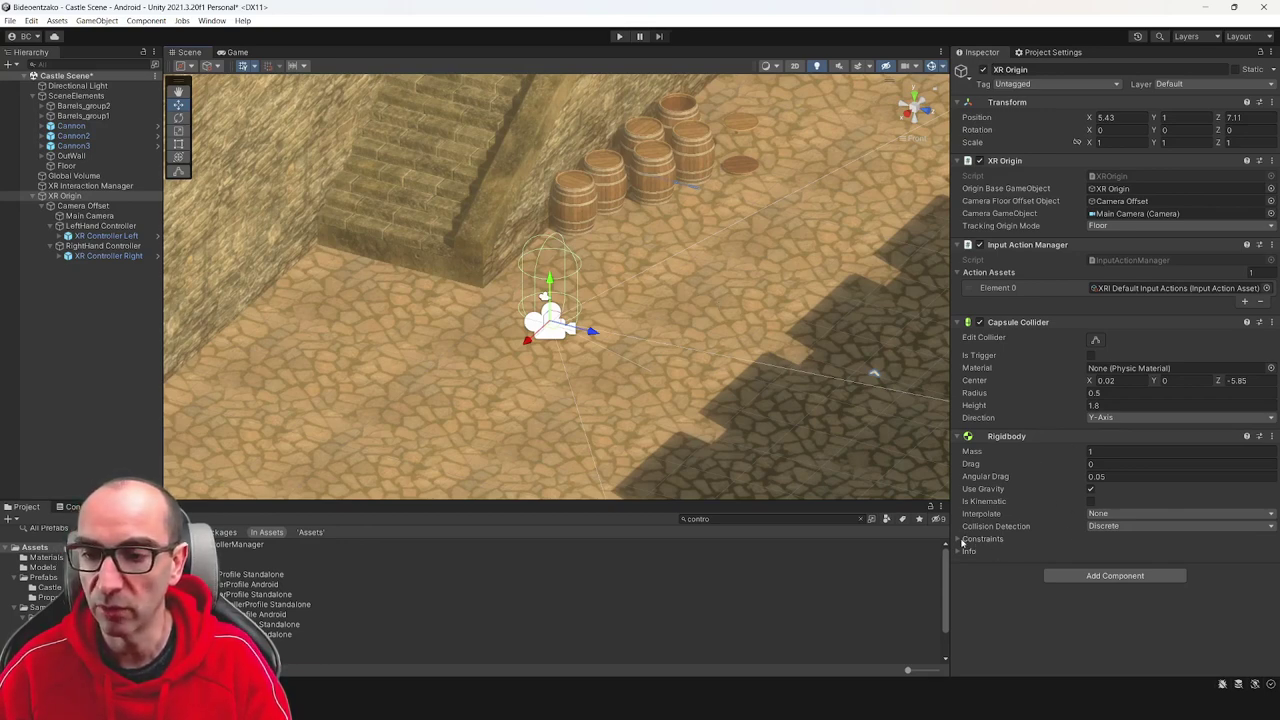
click(995, 540)
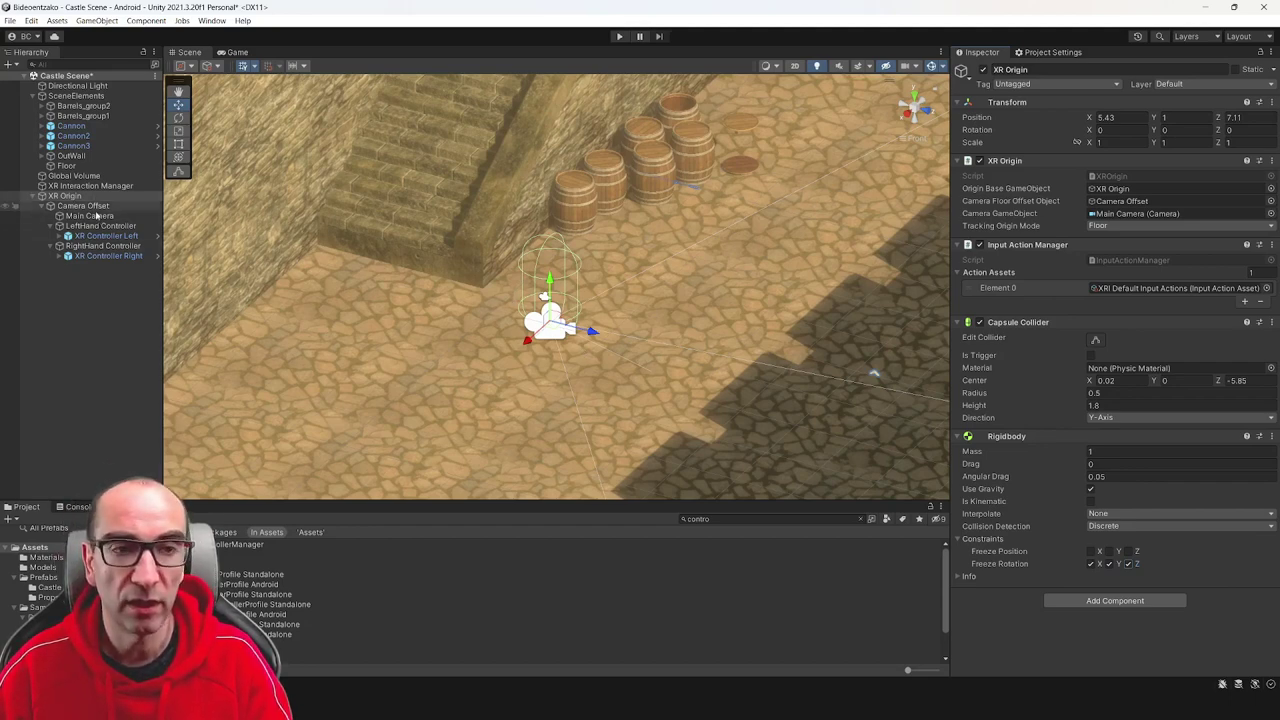
click(95, 216)
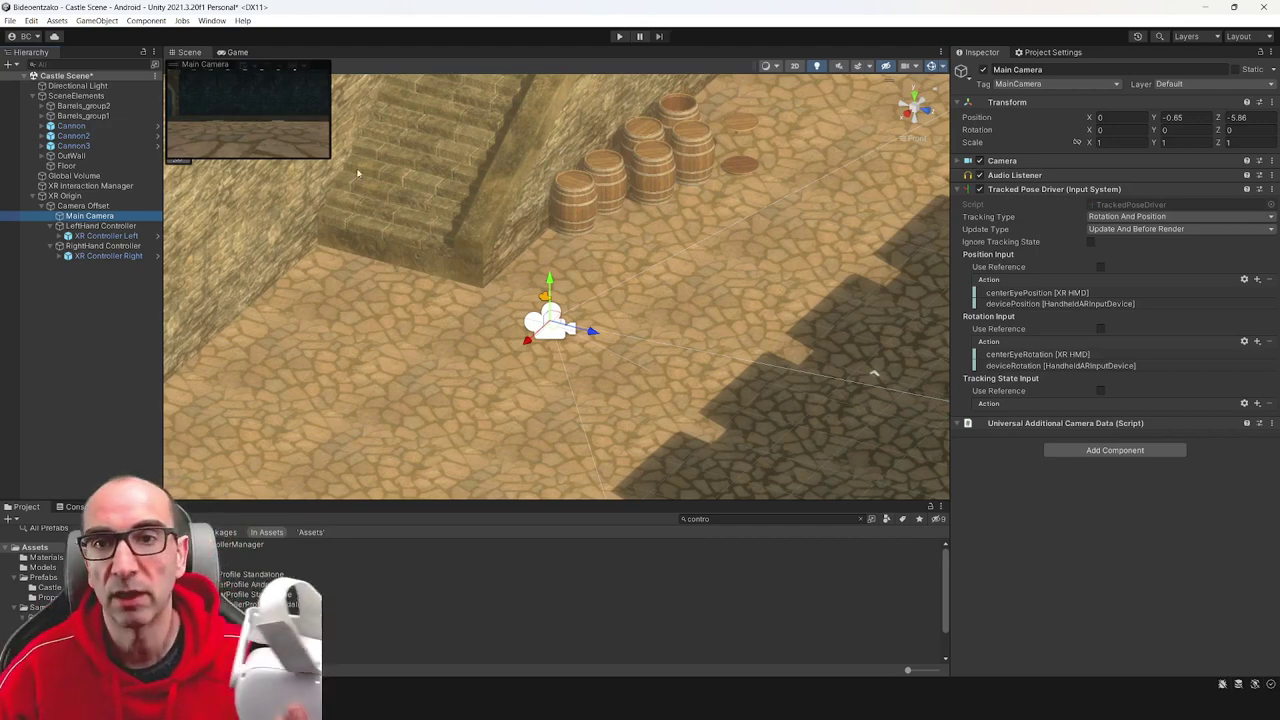
Run and stop a play-mode test, then view Floor's Teleportation Area settings.
click(619, 36)
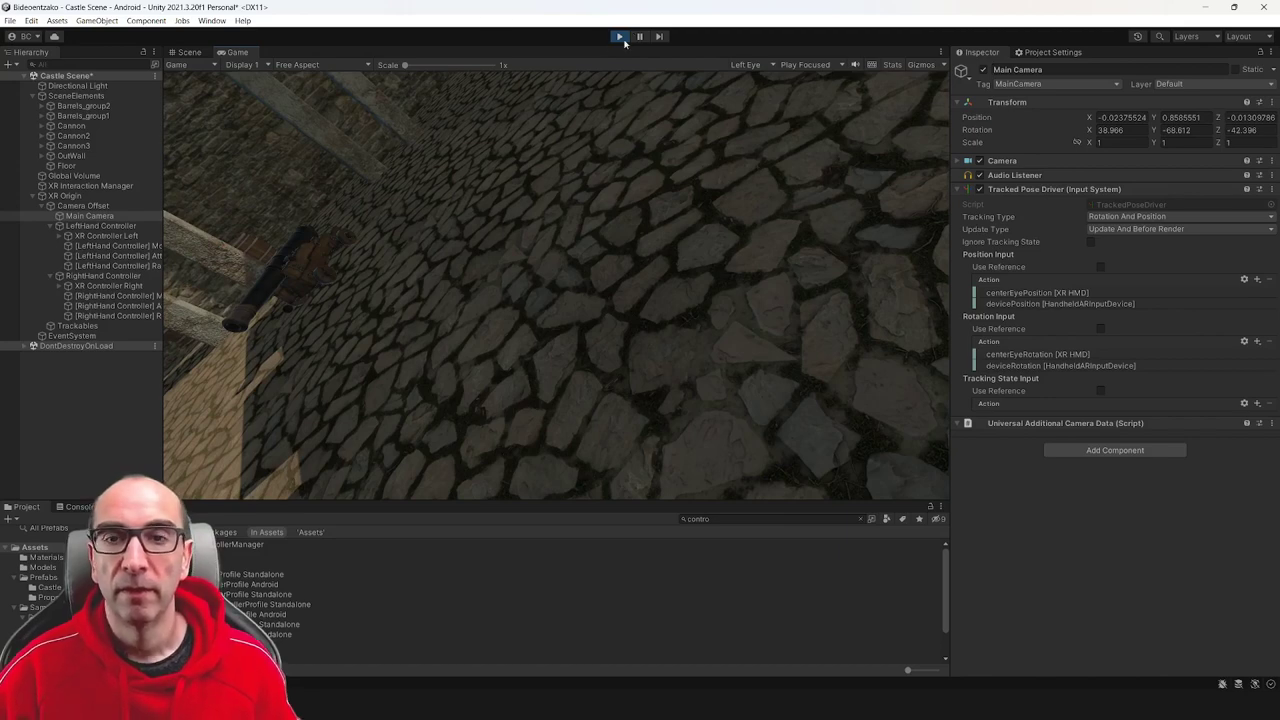
click(620, 37)
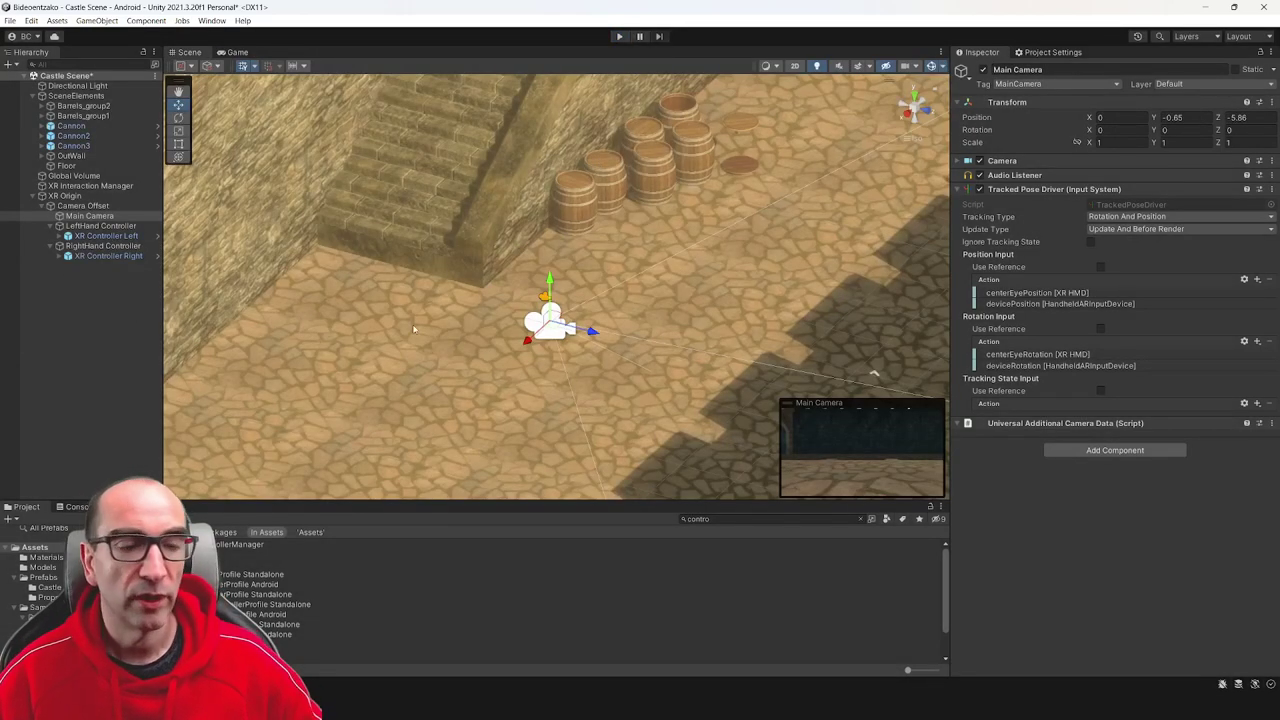
click(497, 397)
alt+drag(758, 403, 764, 332)
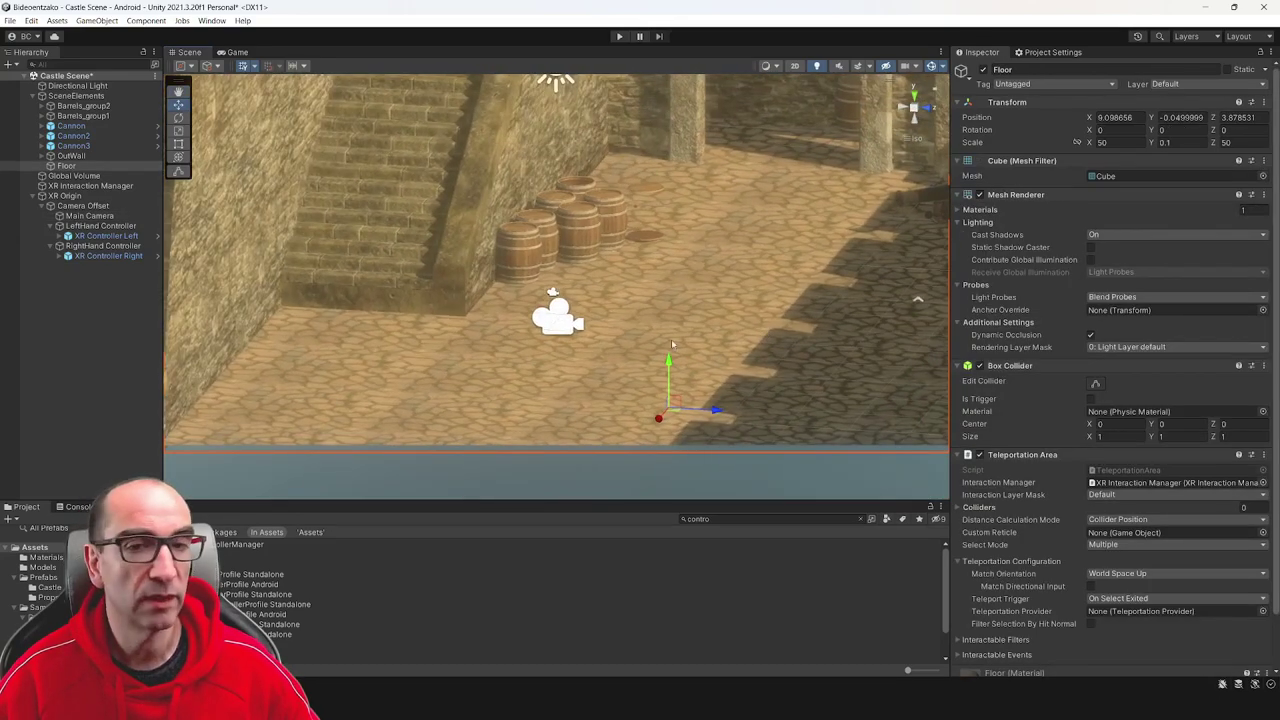
alt+drag(702, 378, 743, 397)
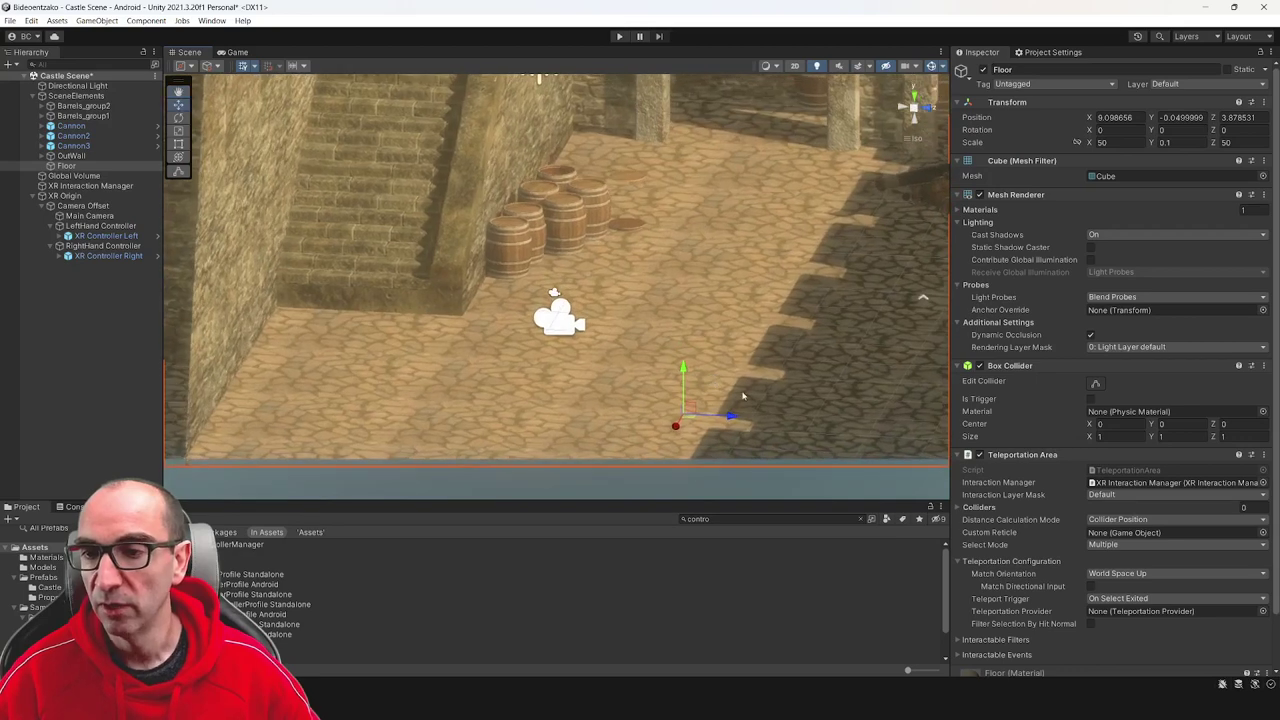
scroll(1047, 492, down, 2)
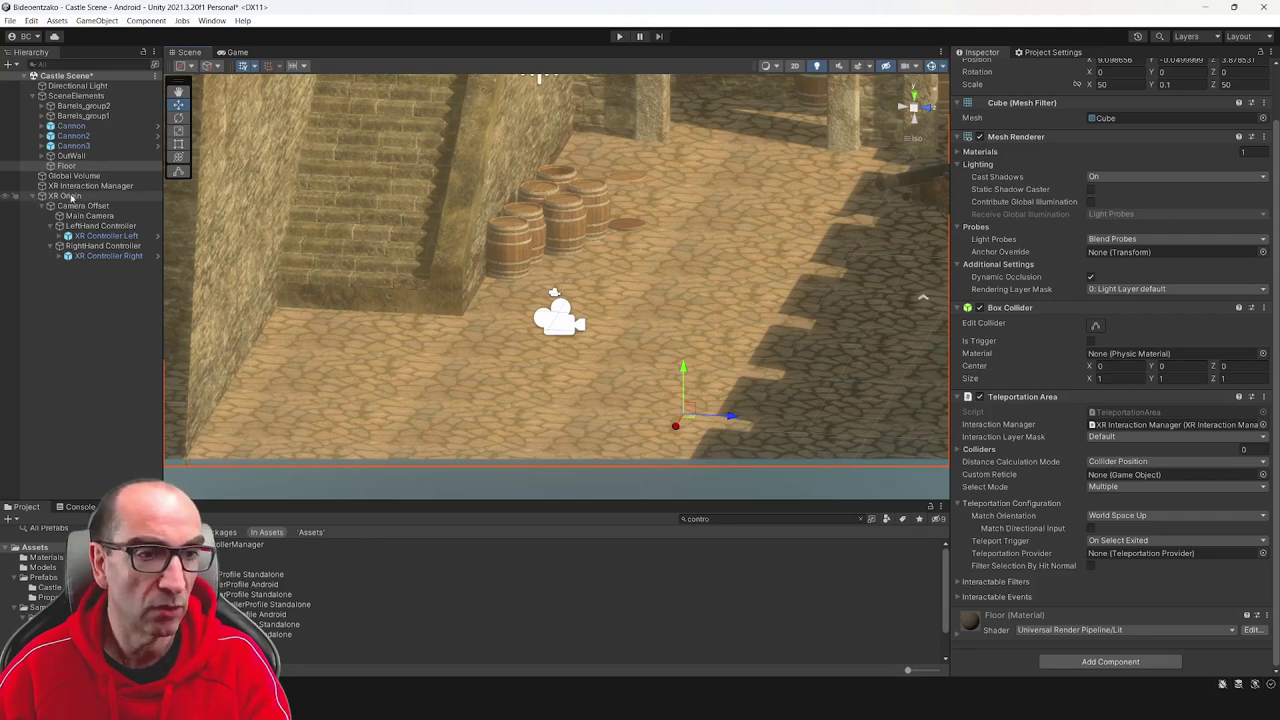
Create an action-based Locomotion System under XR Origin.
right_click(66, 196)
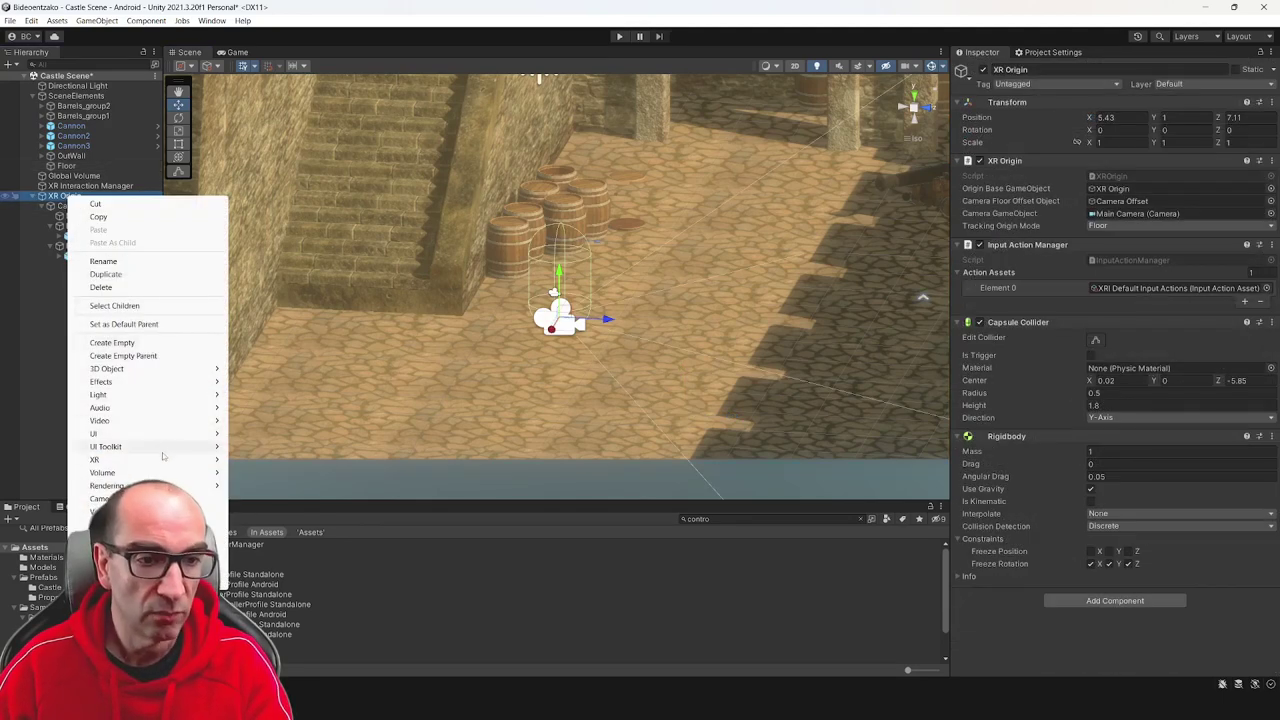
mouse_move(122, 460)
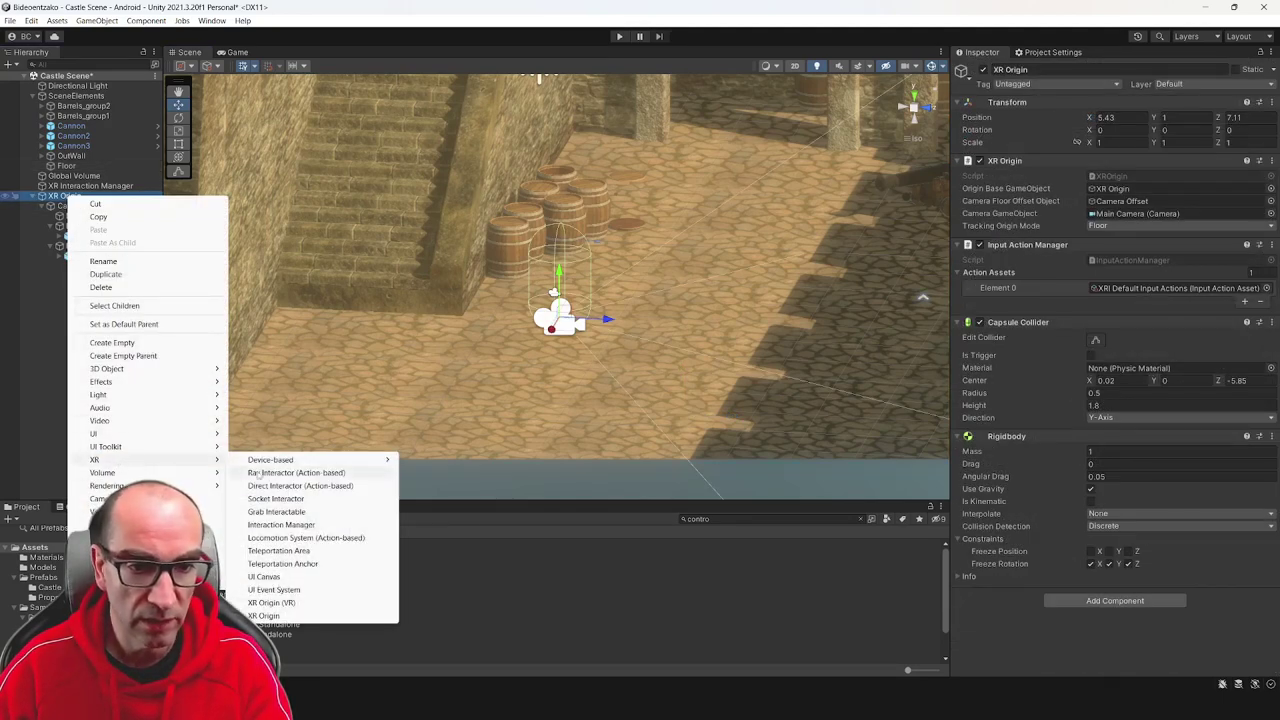
click(343, 538)
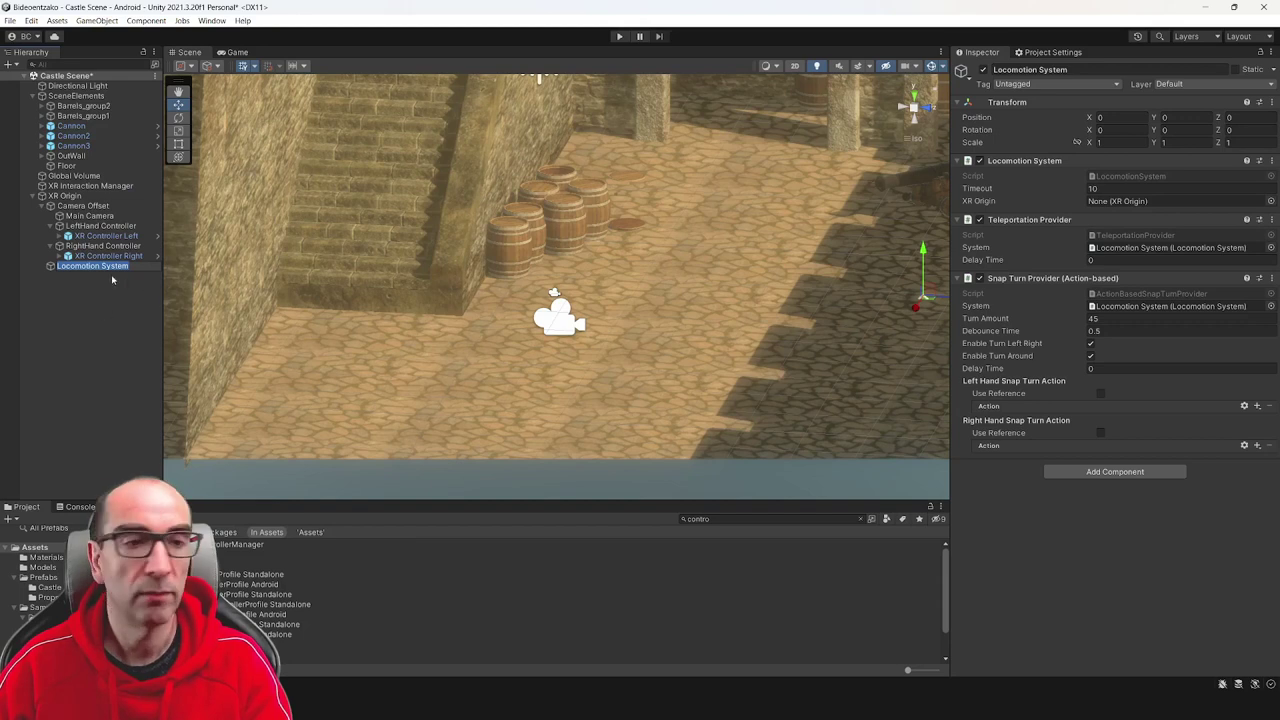
click(72, 286)
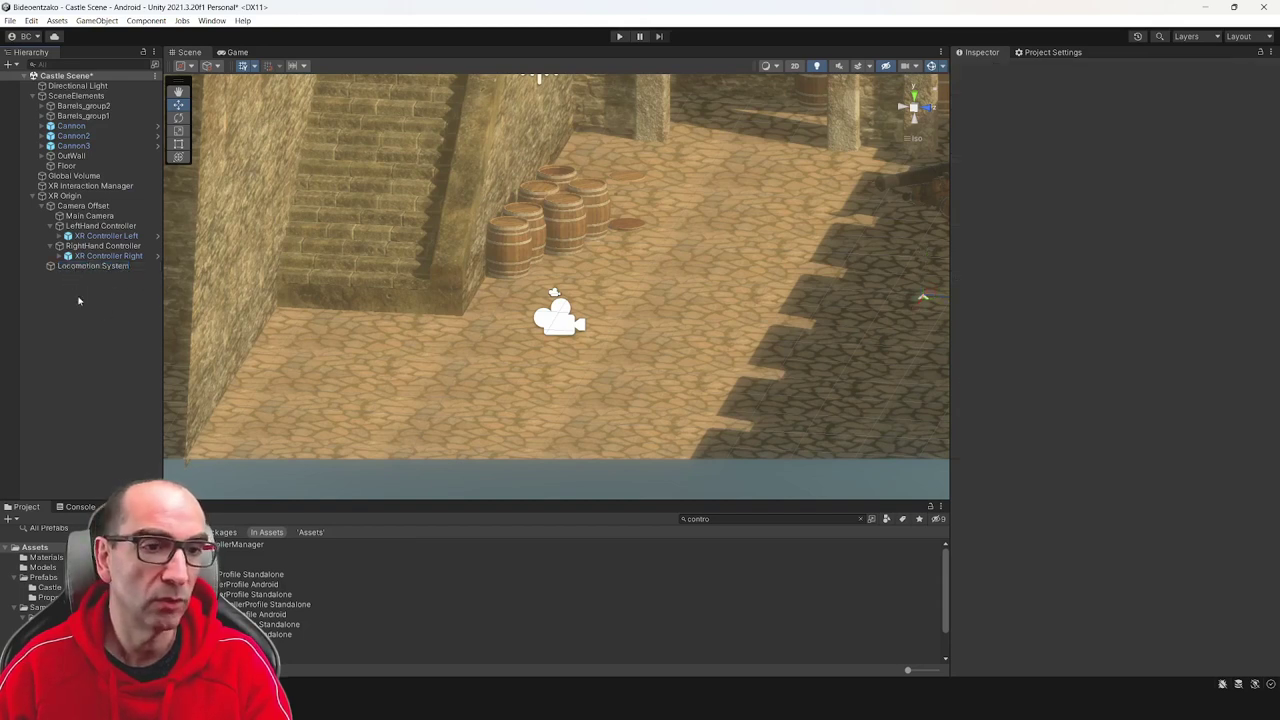
click(78, 267)
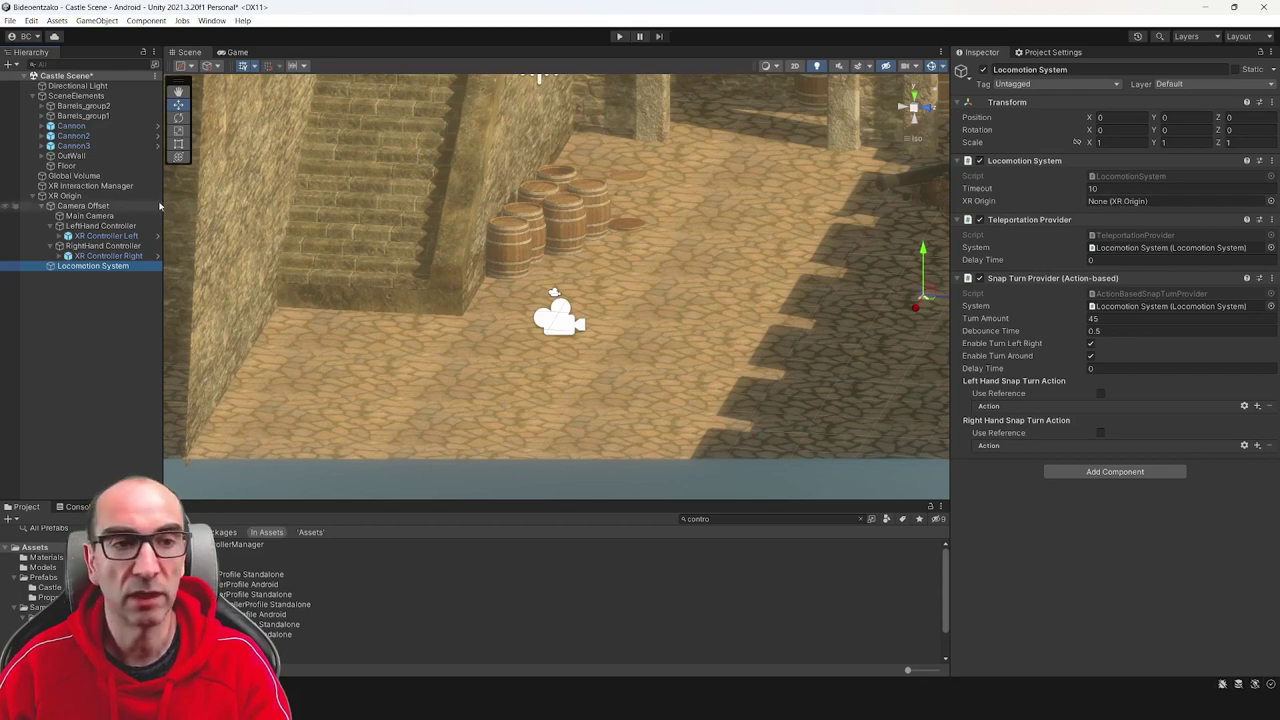
Set the Locomotion System's XR Origin field to XR Origin, then review Floor's teleportation settings.
mouse_move(65, 195)
mouse_down()
mouse_move(1162, 211)
mouse_move(1135, 202)
mouse_up()
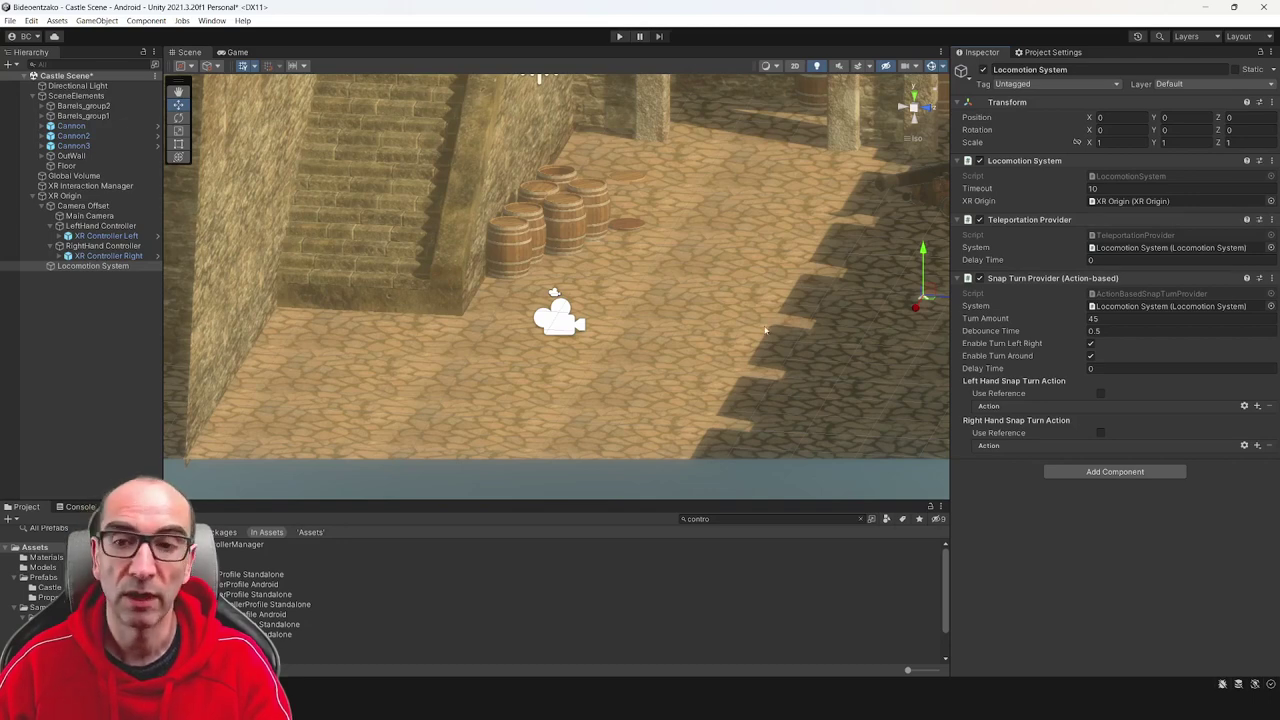
click(817, 287)
scroll(1145, 600, down, 2)
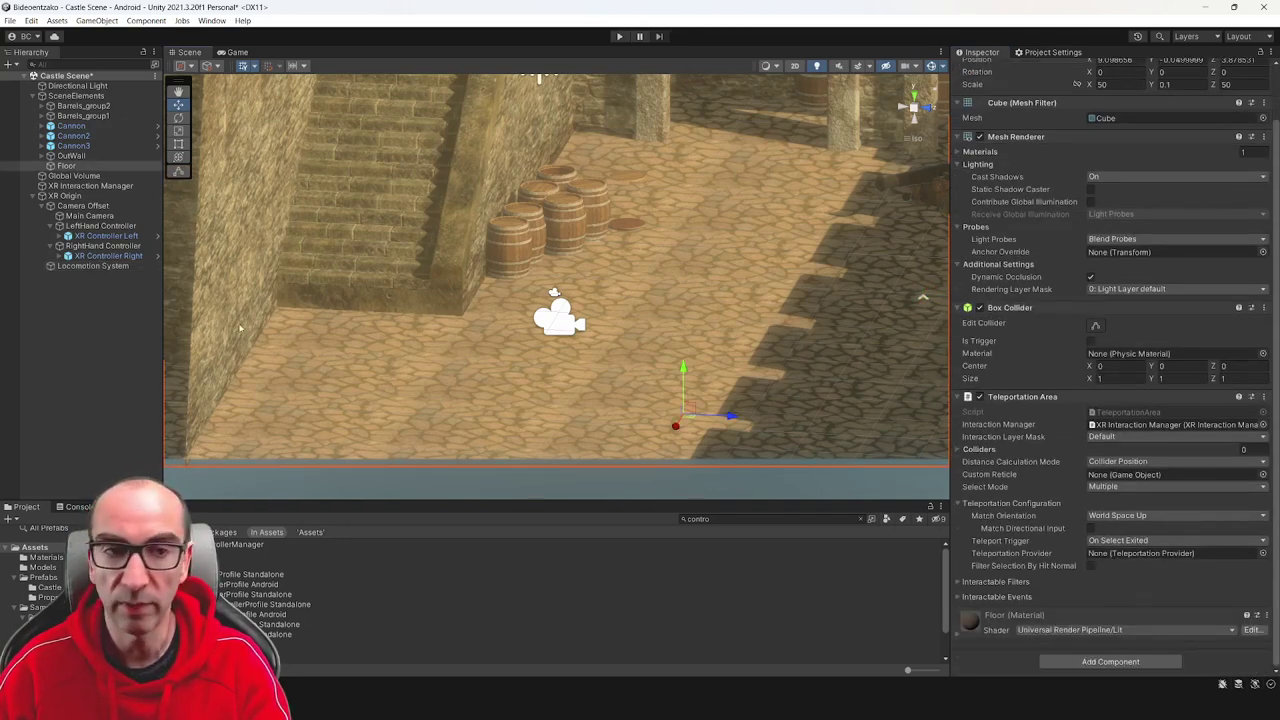
Set Locomotion System as the Floor's Teleportation Provider, inspect its providers, and start a play-mode test.
drag(95, 266, 1105, 558)
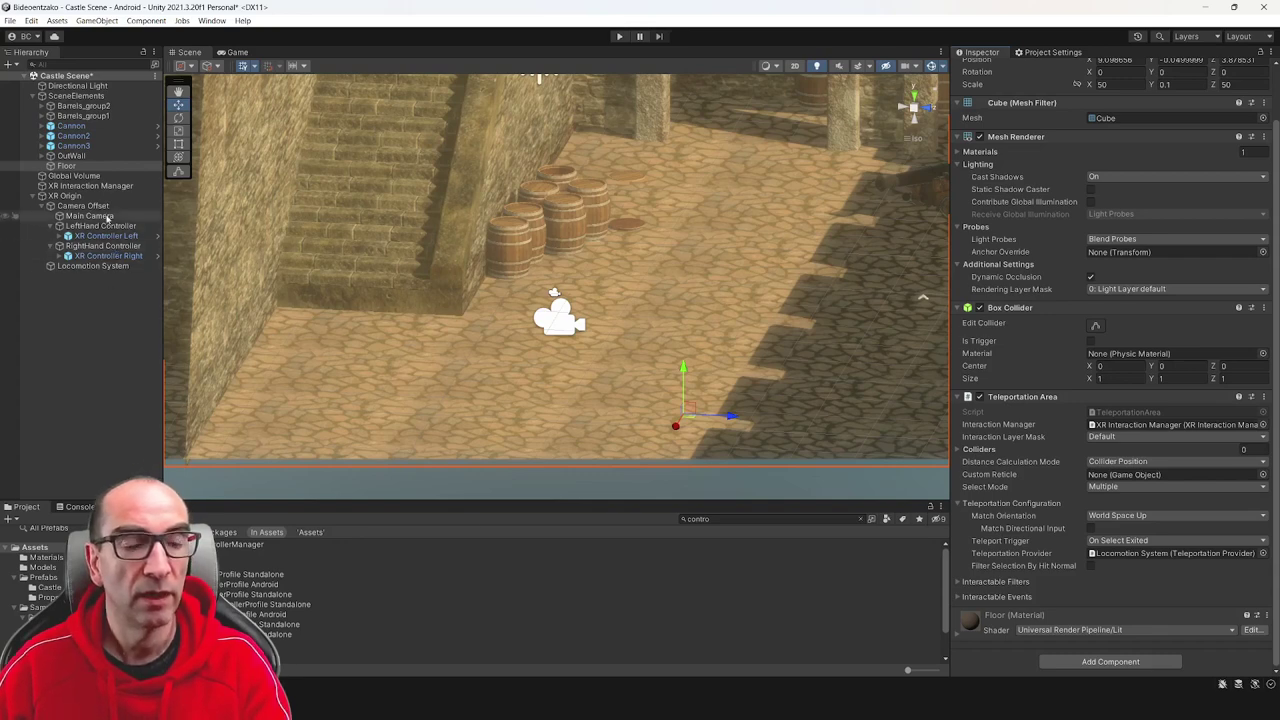
click(90, 268)
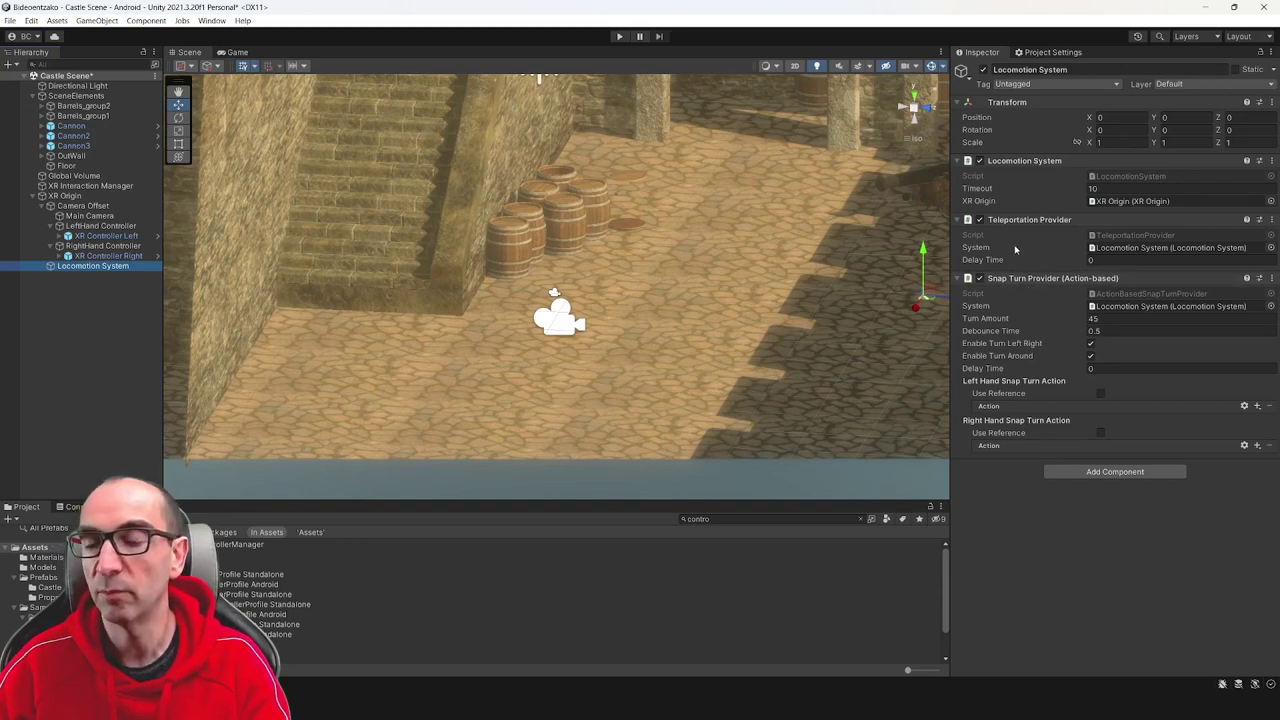
mouse_move(1071, 373)
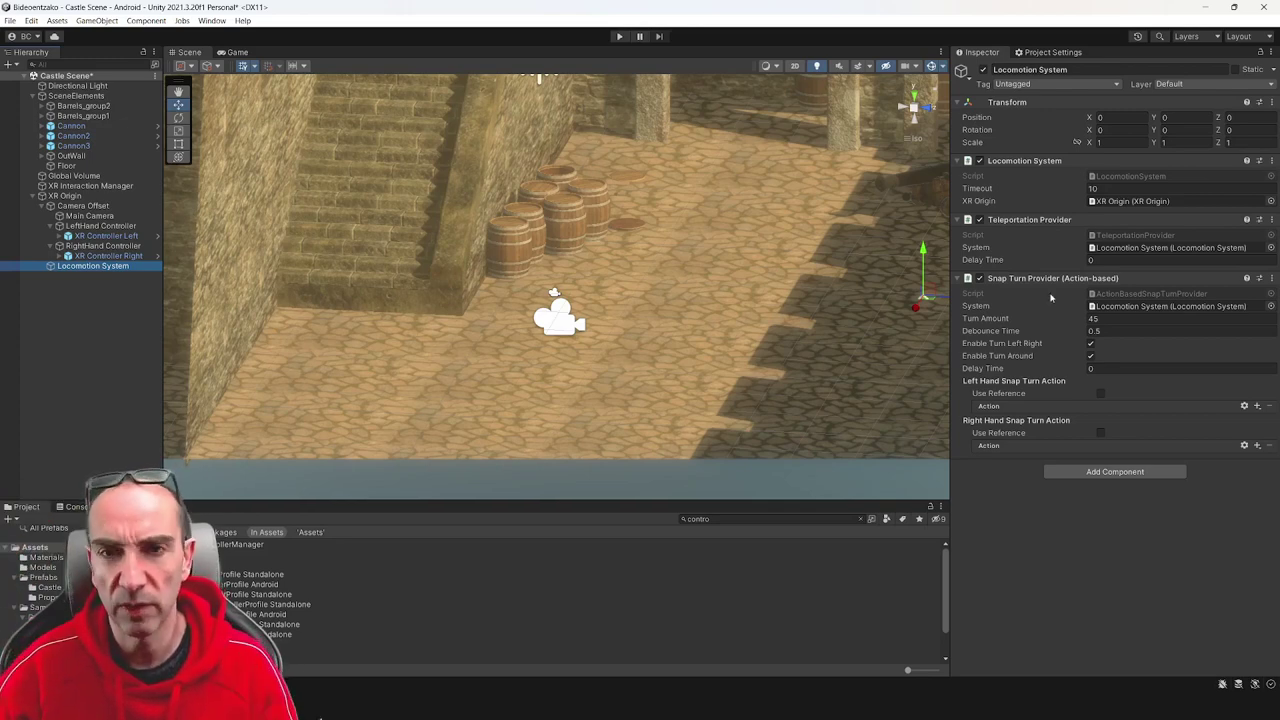
click(622, 37)
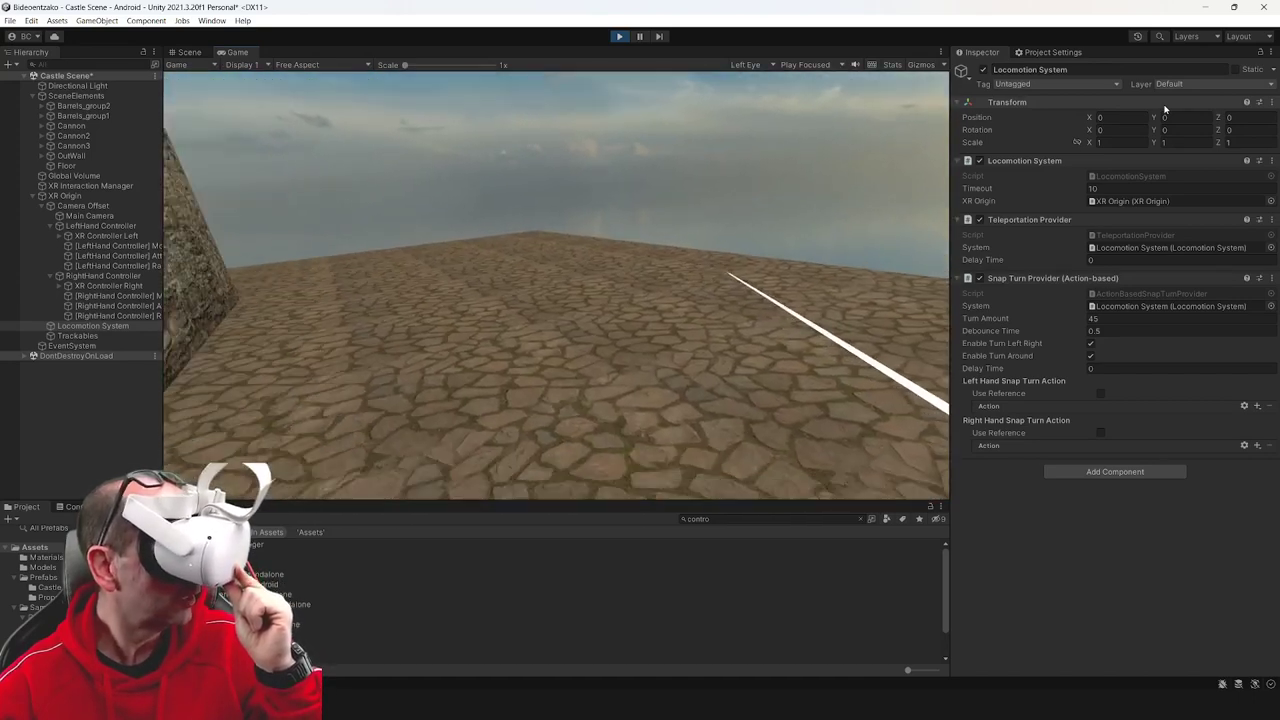
key(ctrl+p)
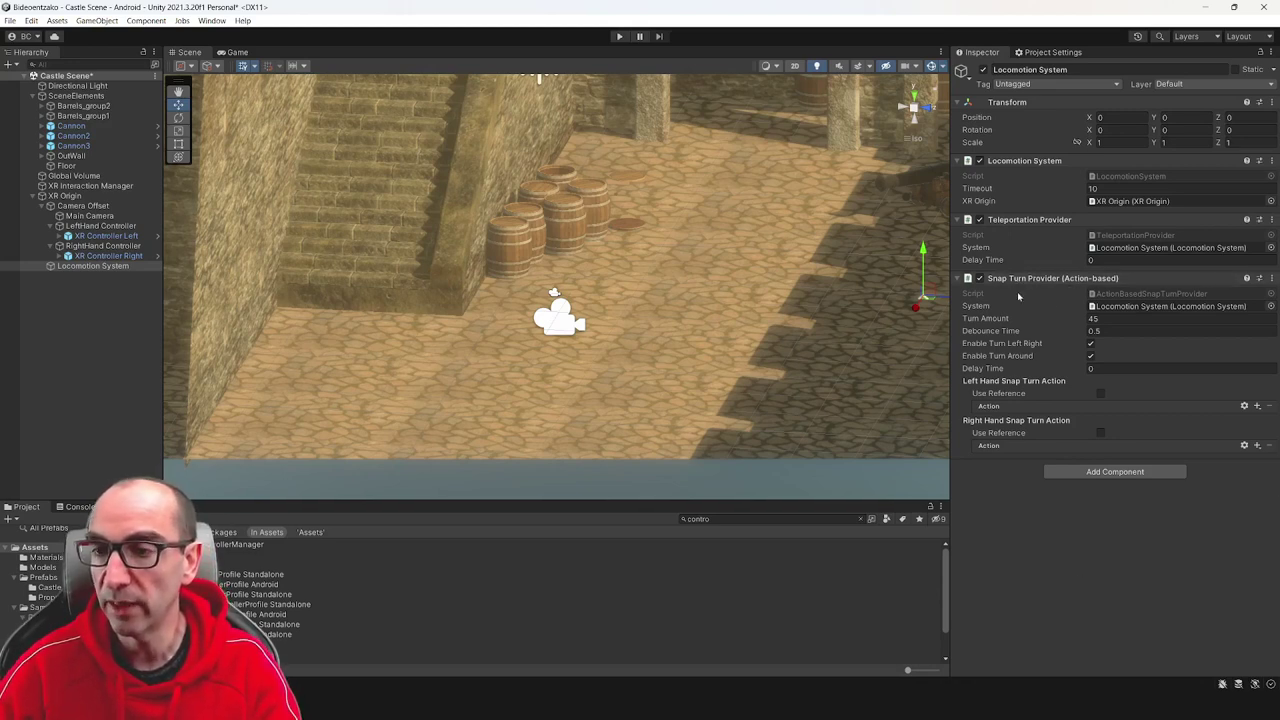
Enable Use Reference for the Snap Turn Provider's Left Hand Snap Turn Action, leaving it None.
mouse_move(993, 333)
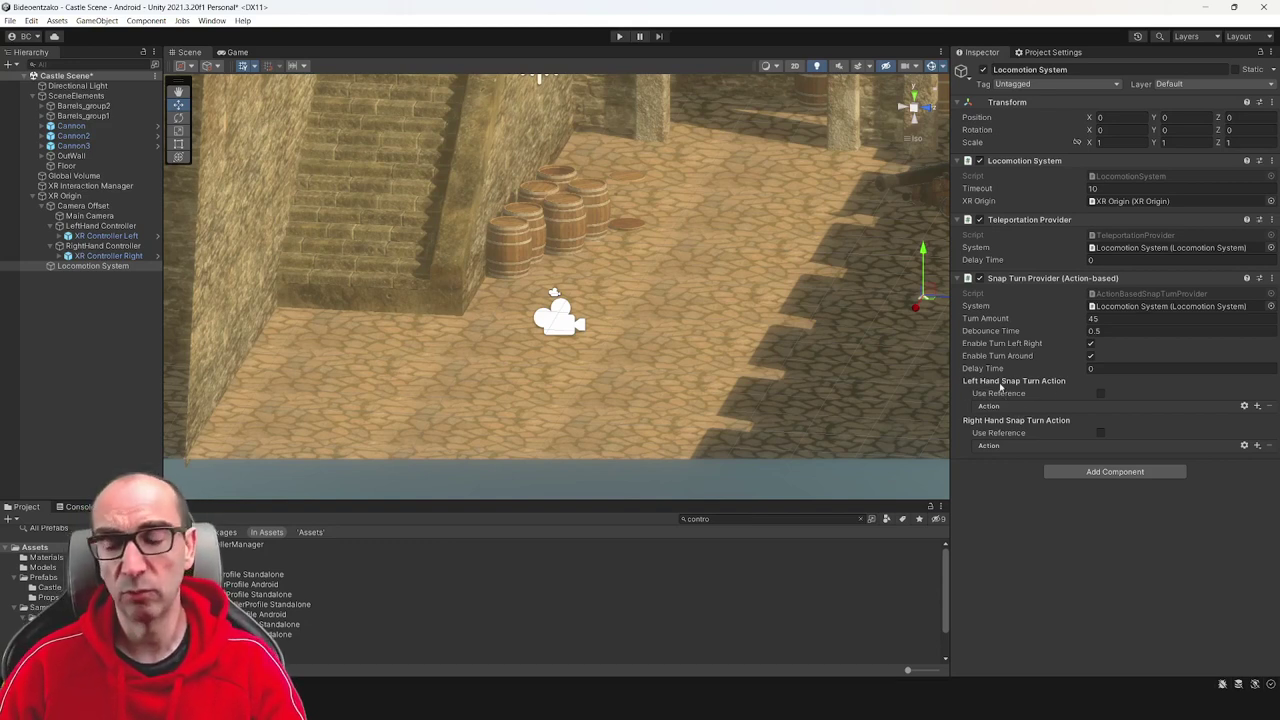
click(1101, 395)
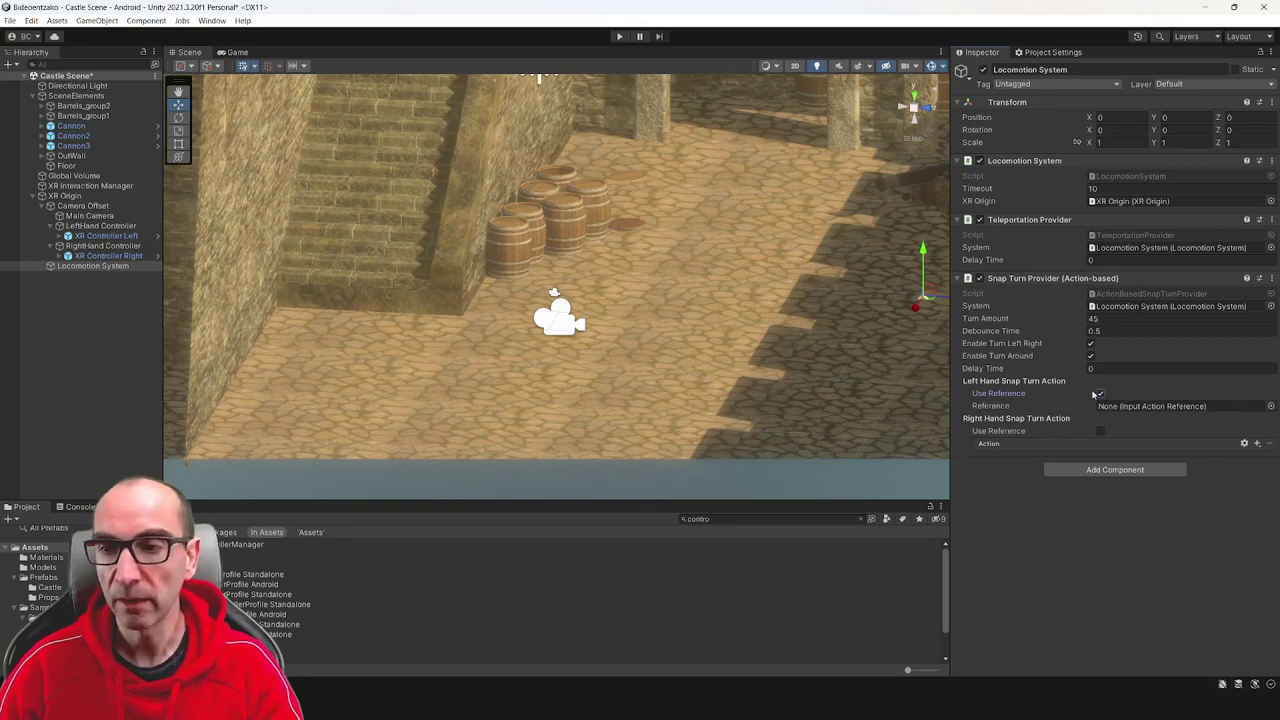
click(1101, 395)
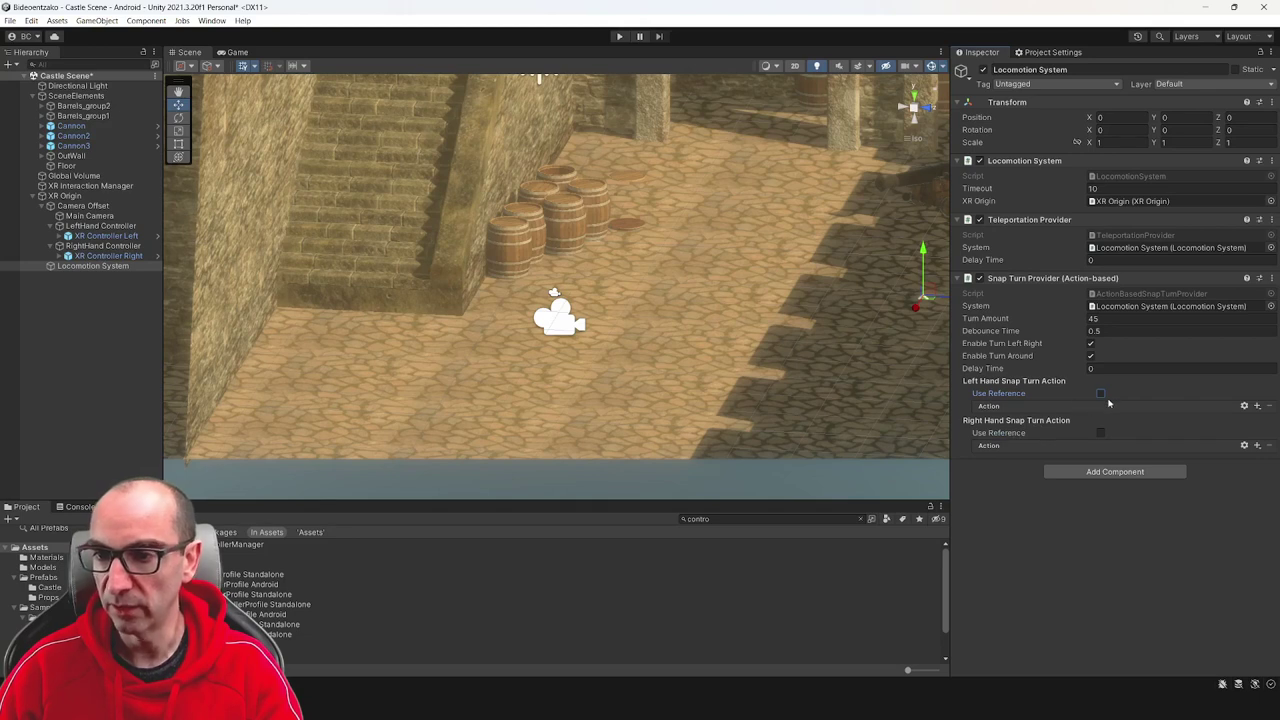
click(1101, 395)
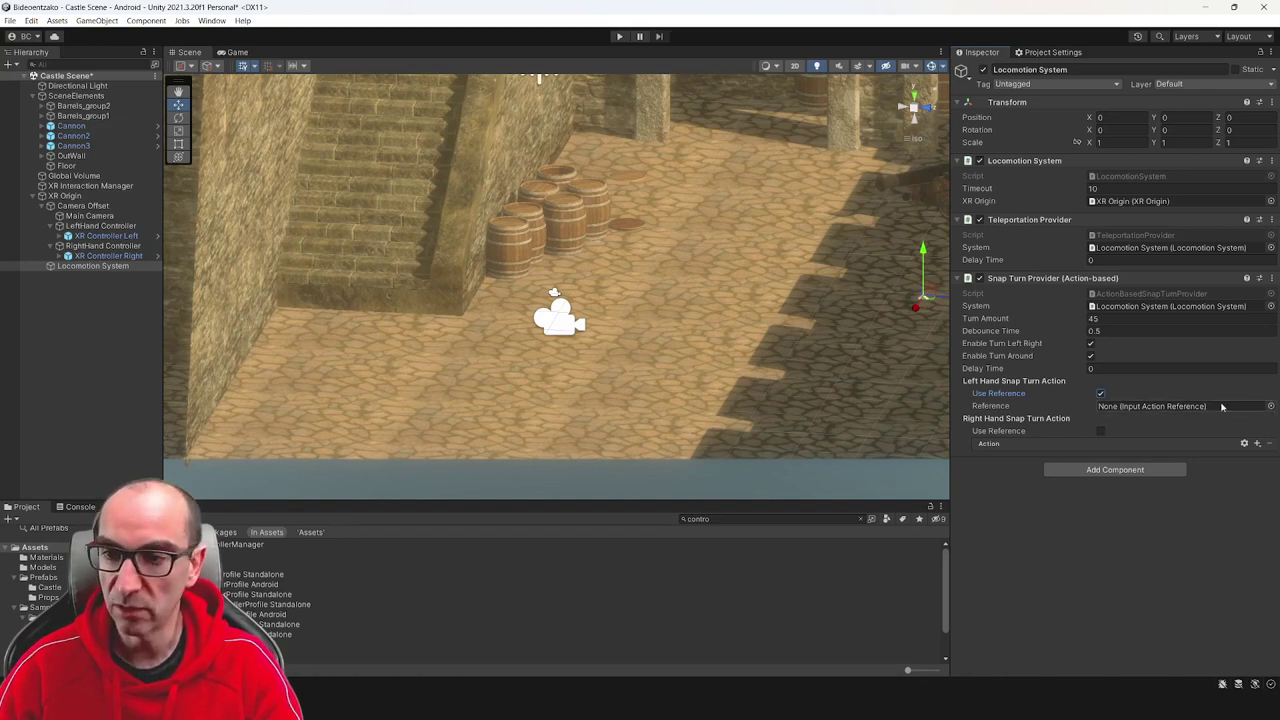
Search 'turn' and assign XRI LeftHand Locomotion/Snap Turn as the Left Hand Snap Turn reference.
click(1270, 406)
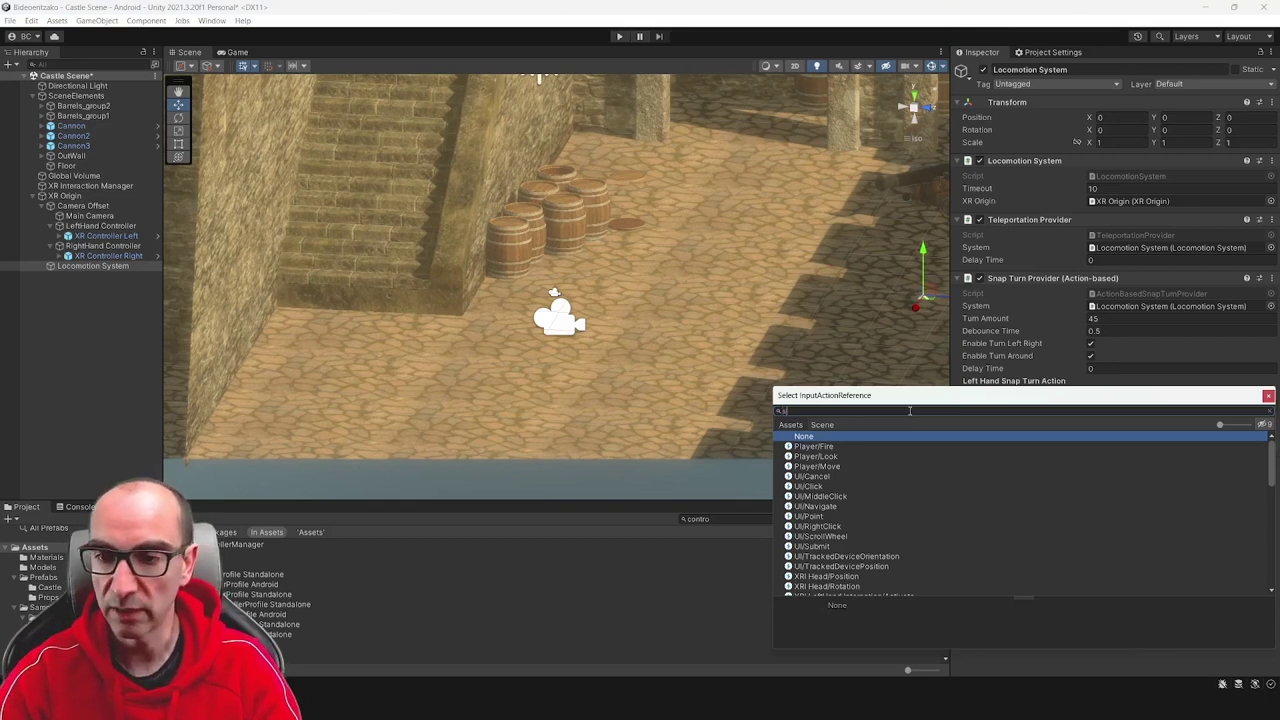
text(nap)
key(BackSpace)
key(BackSpace)
key(BackSpace)
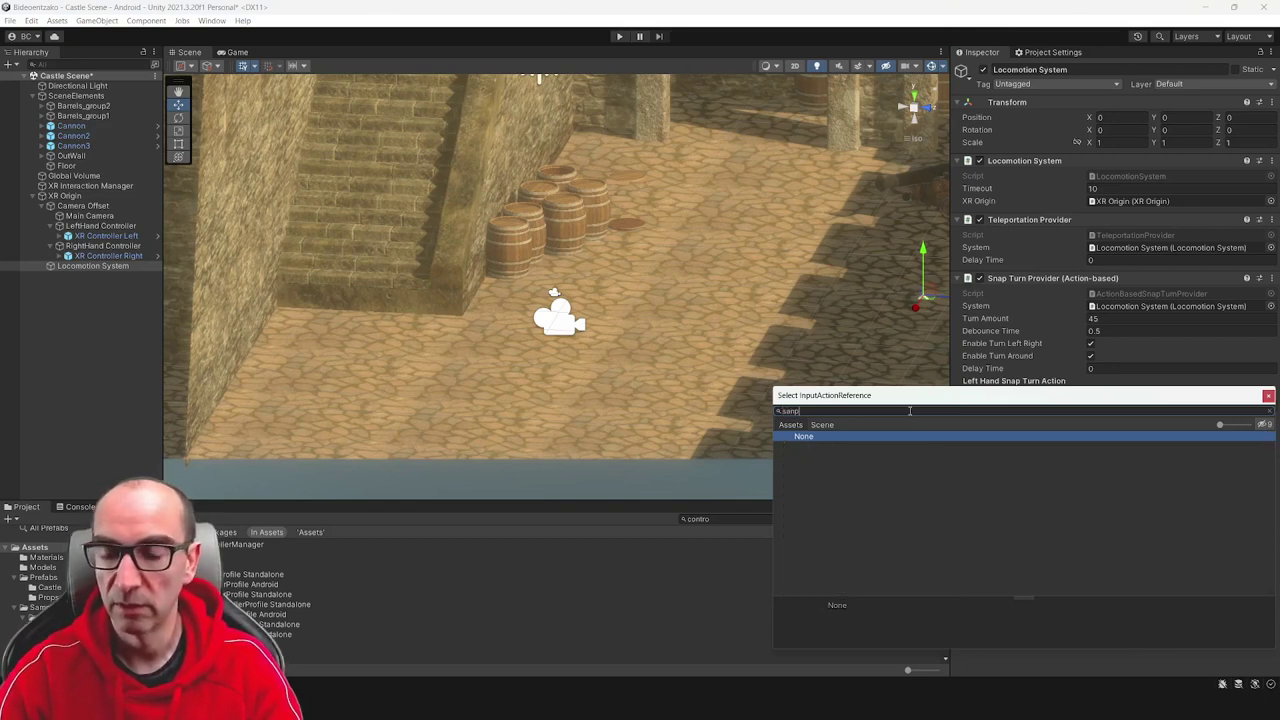
key(BackSpace)
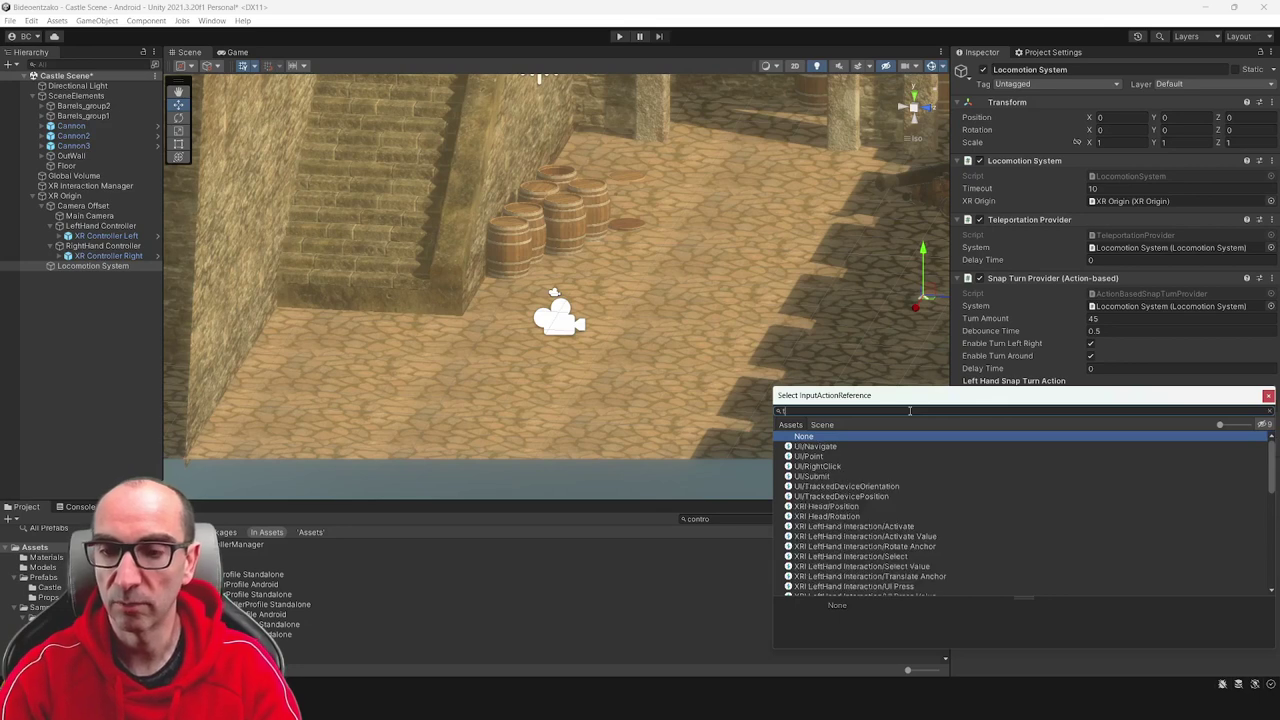
text(turn)
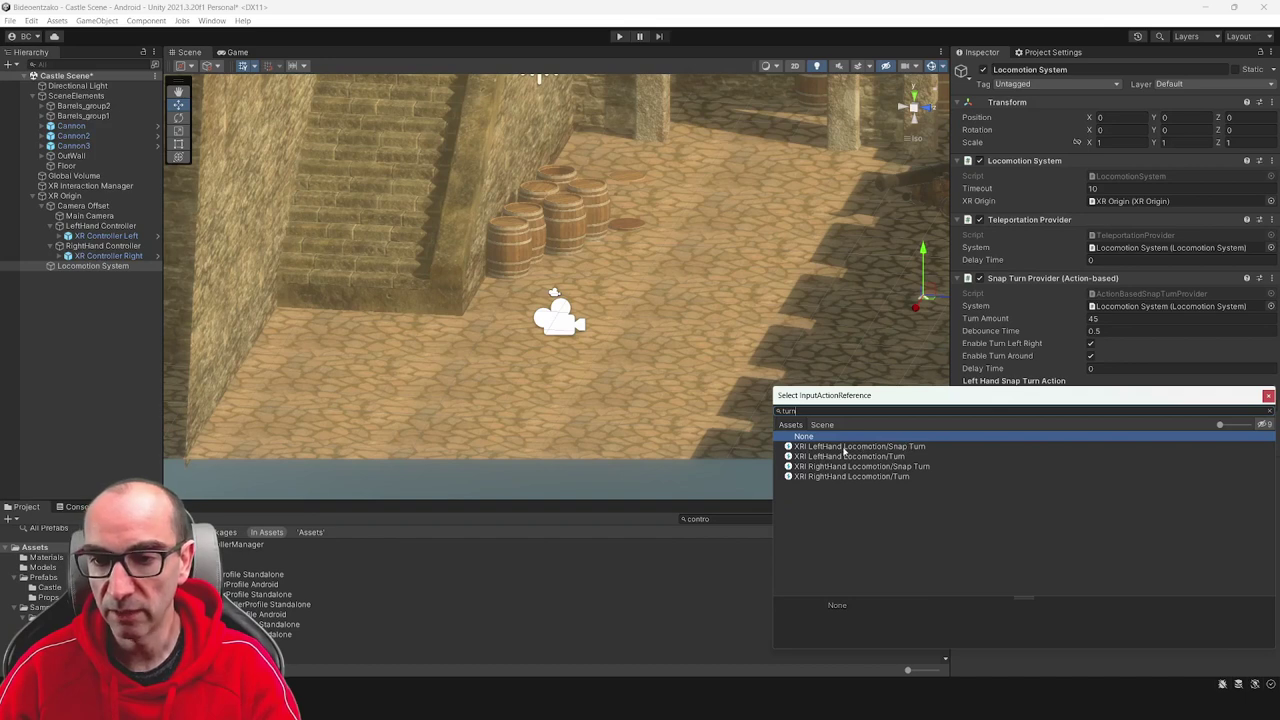
click(918, 449)
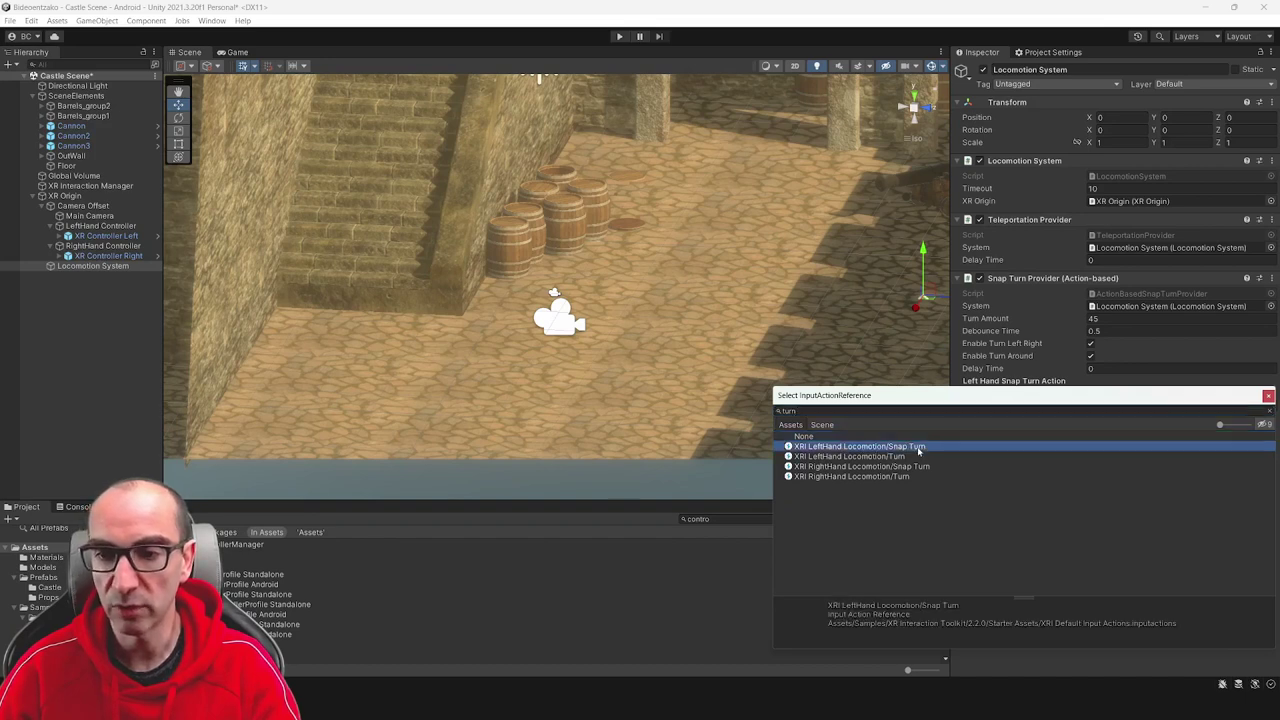
double_click(918, 450)
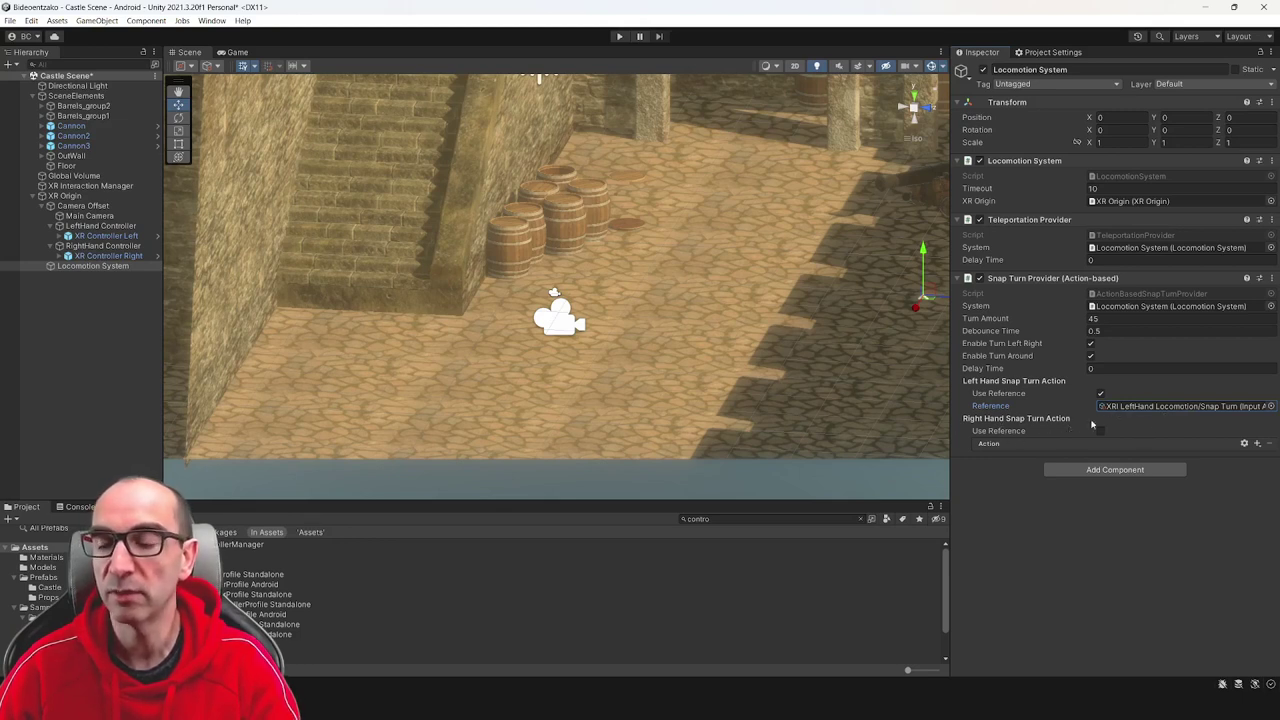
Enter play mode to try left-hand snap turning in the headset.
click(619, 36)
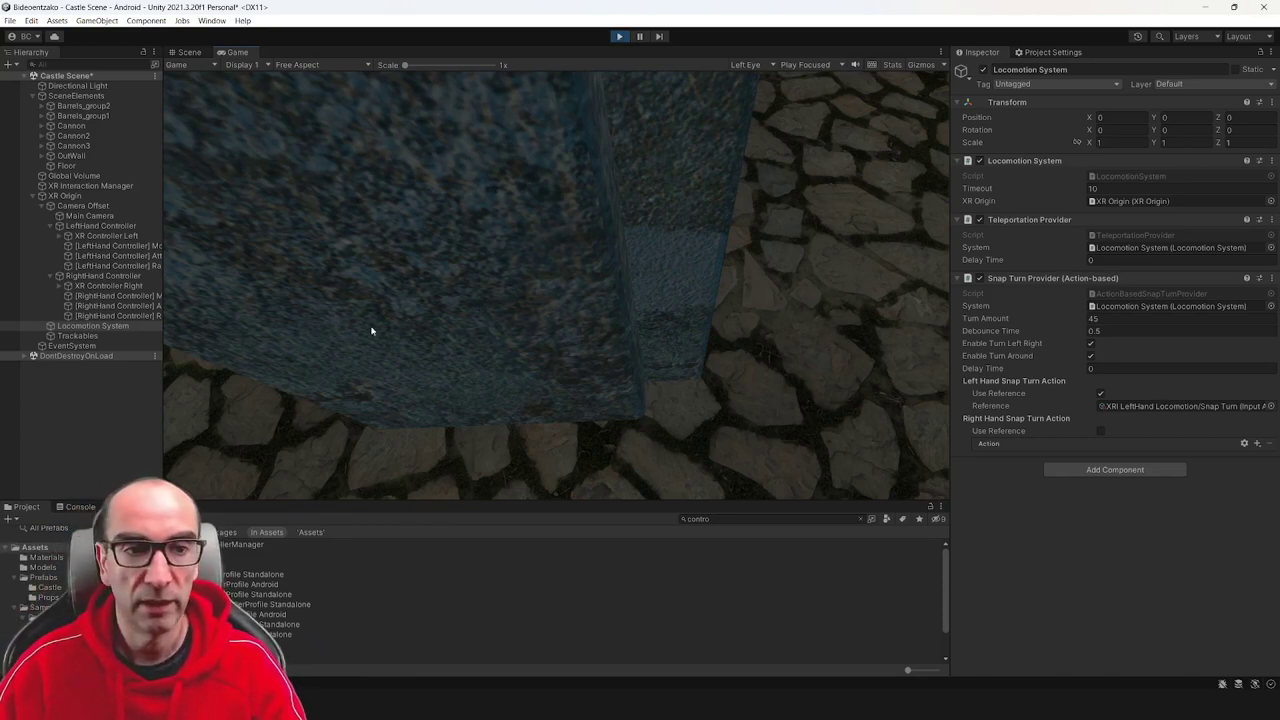
Stop the play test and search Locomotion System's Add Component list for 'con'.
click(617, 37)
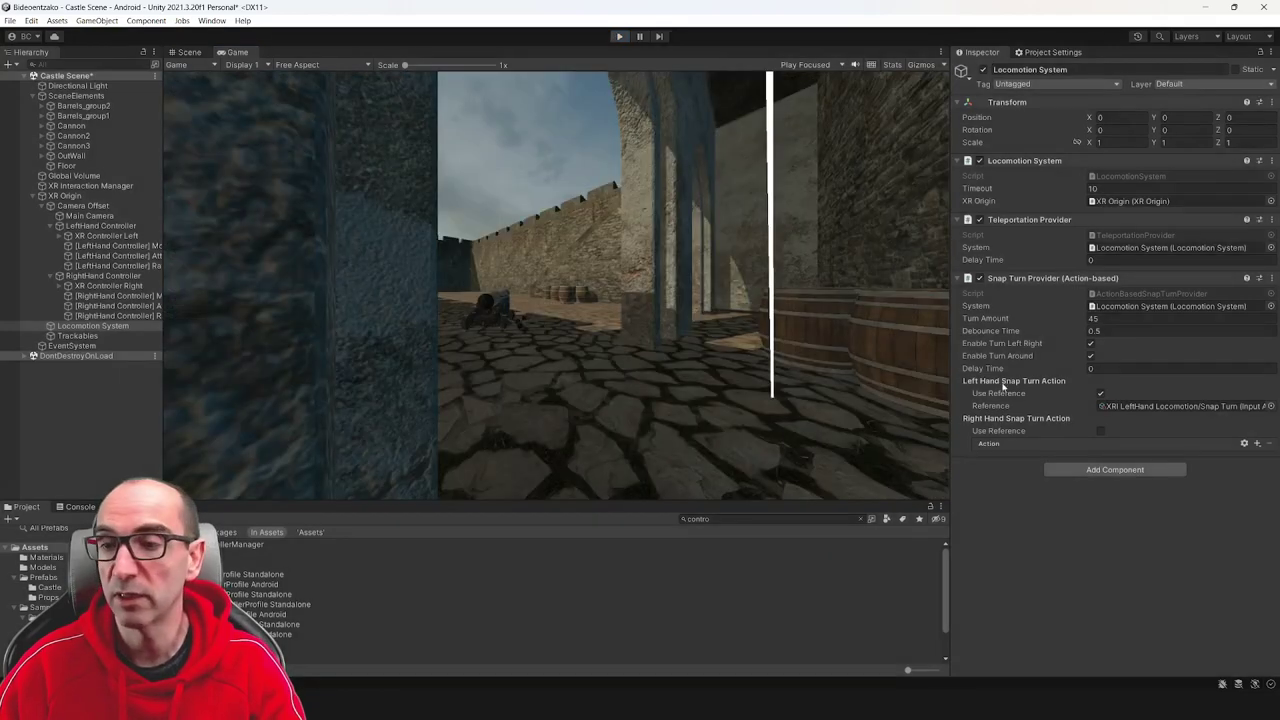
click(1085, 470)
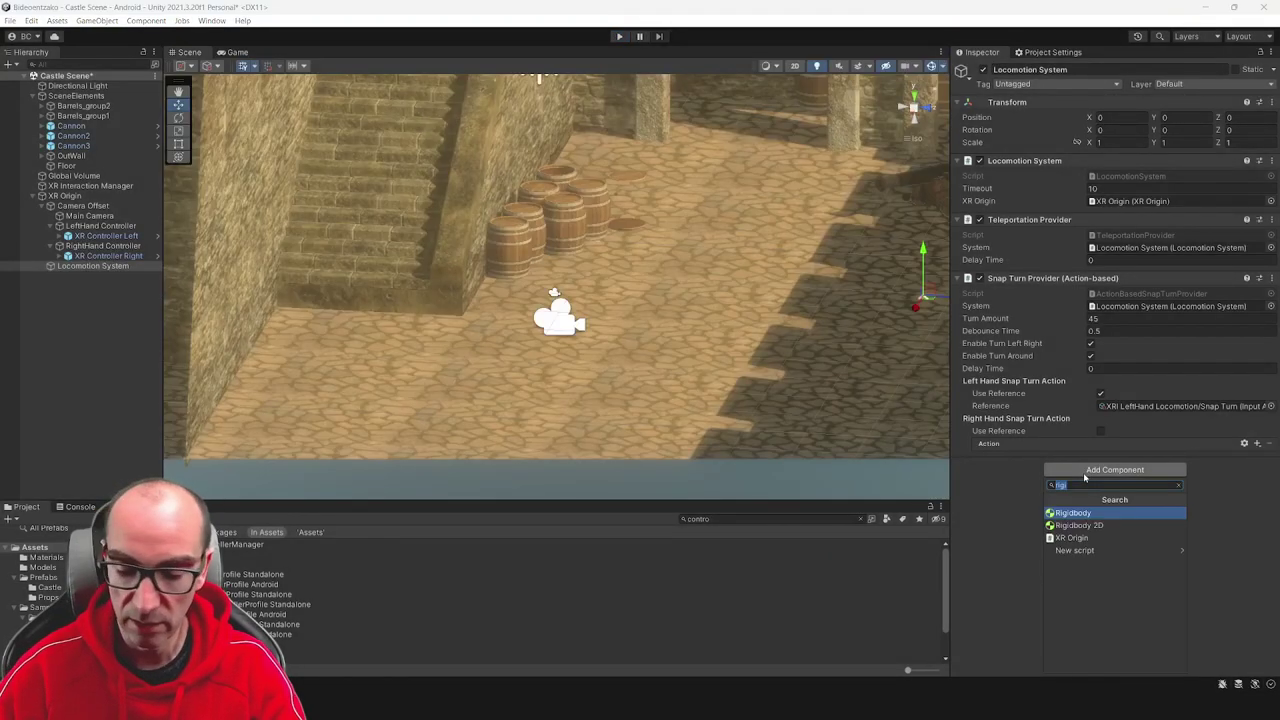
text(co)
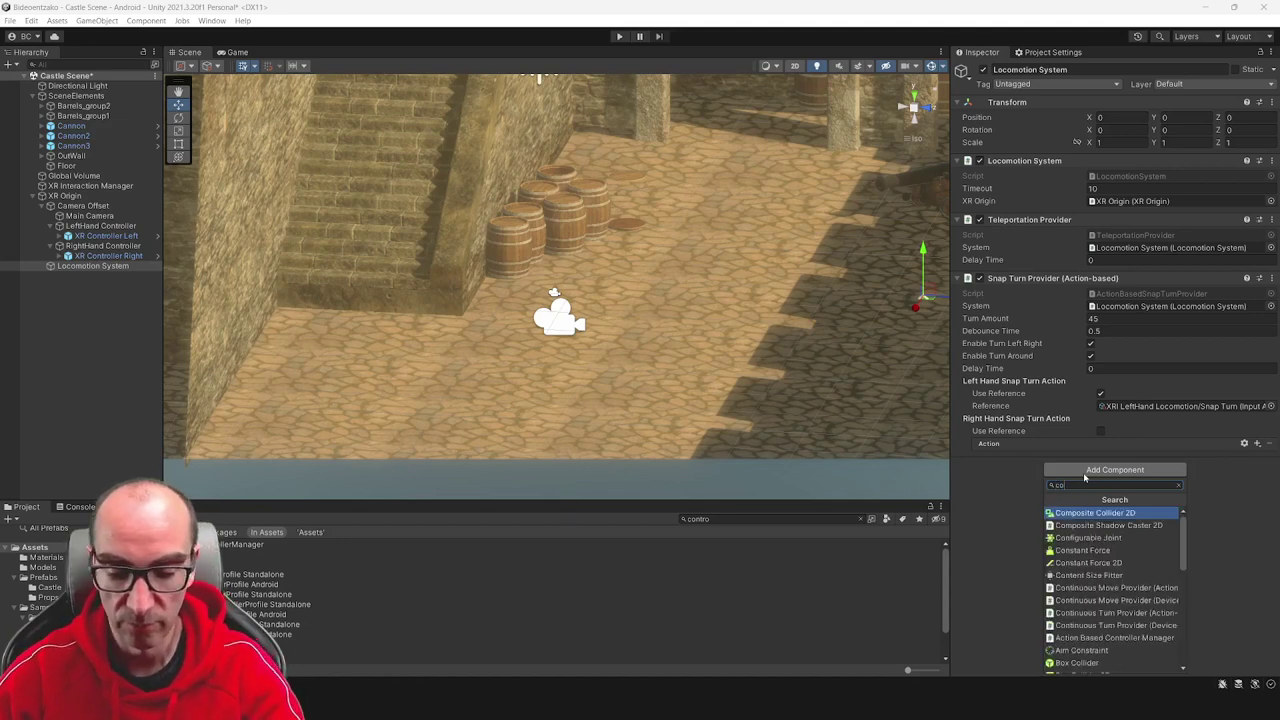
text(n)
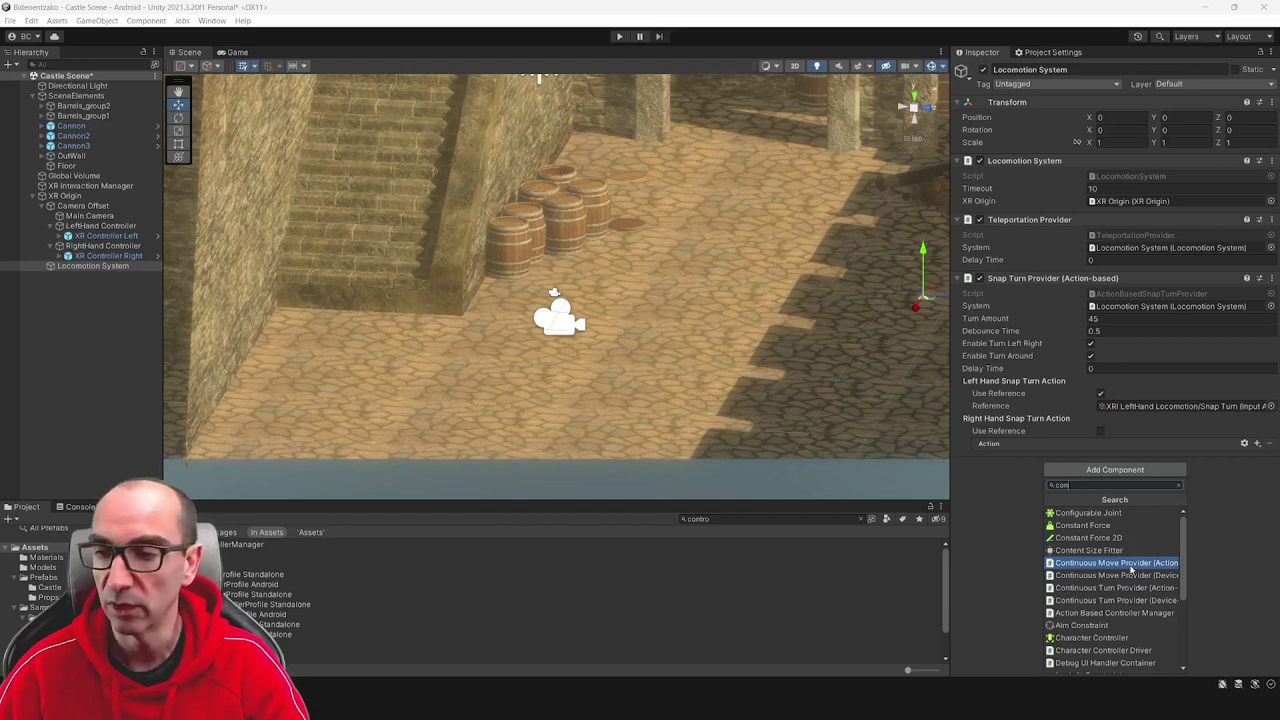
Add a Continuous Move Provider (Action-based) and set its System field to Locomotion System.
click(1131, 567)
scroll(1080, 507, down, 1)
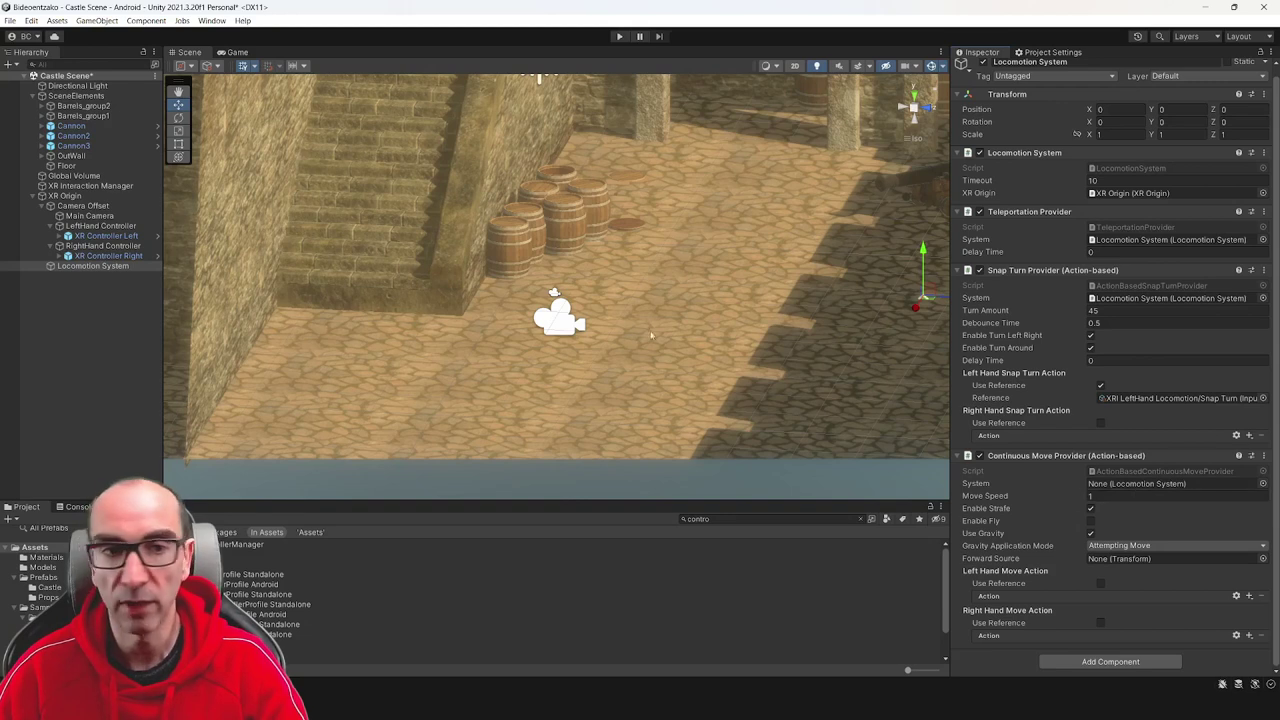
click(154, 268)
drag(154, 271, 1113, 486)
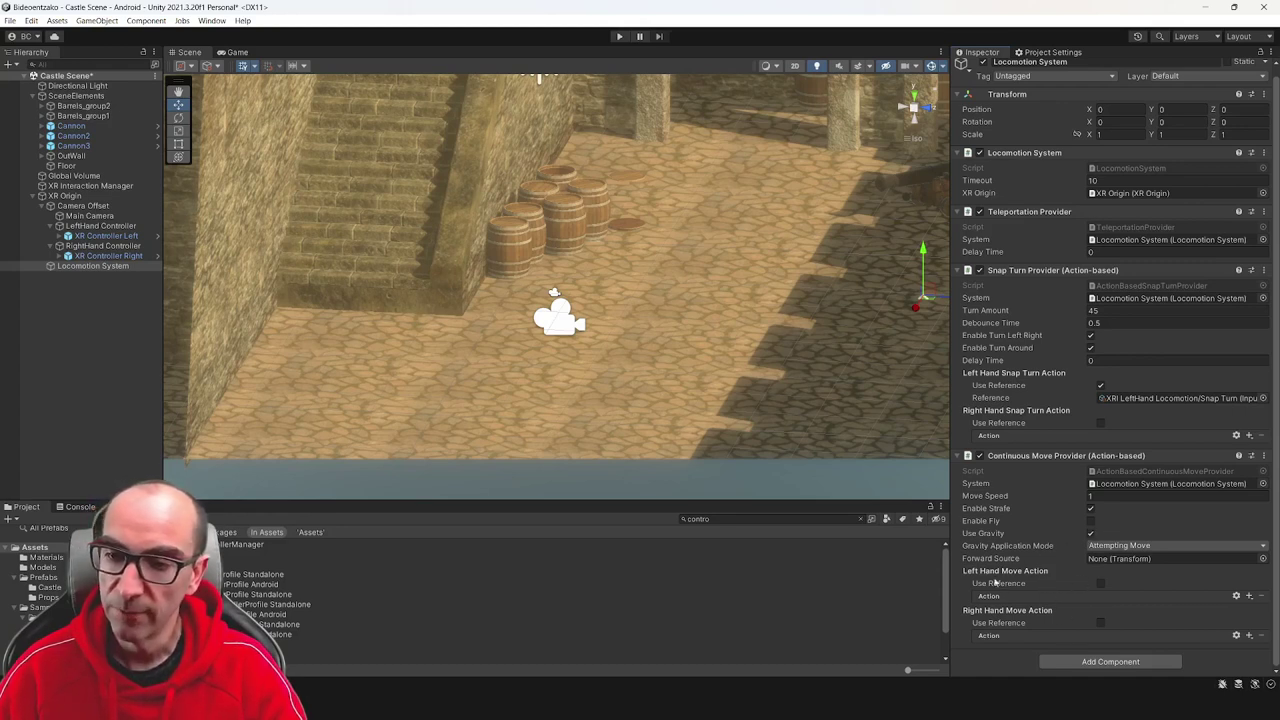
Enable Use Reference for Right Hand Move Action and assign XRI RightHand Locomotion/Move via 'move' search.
click(1100, 622)
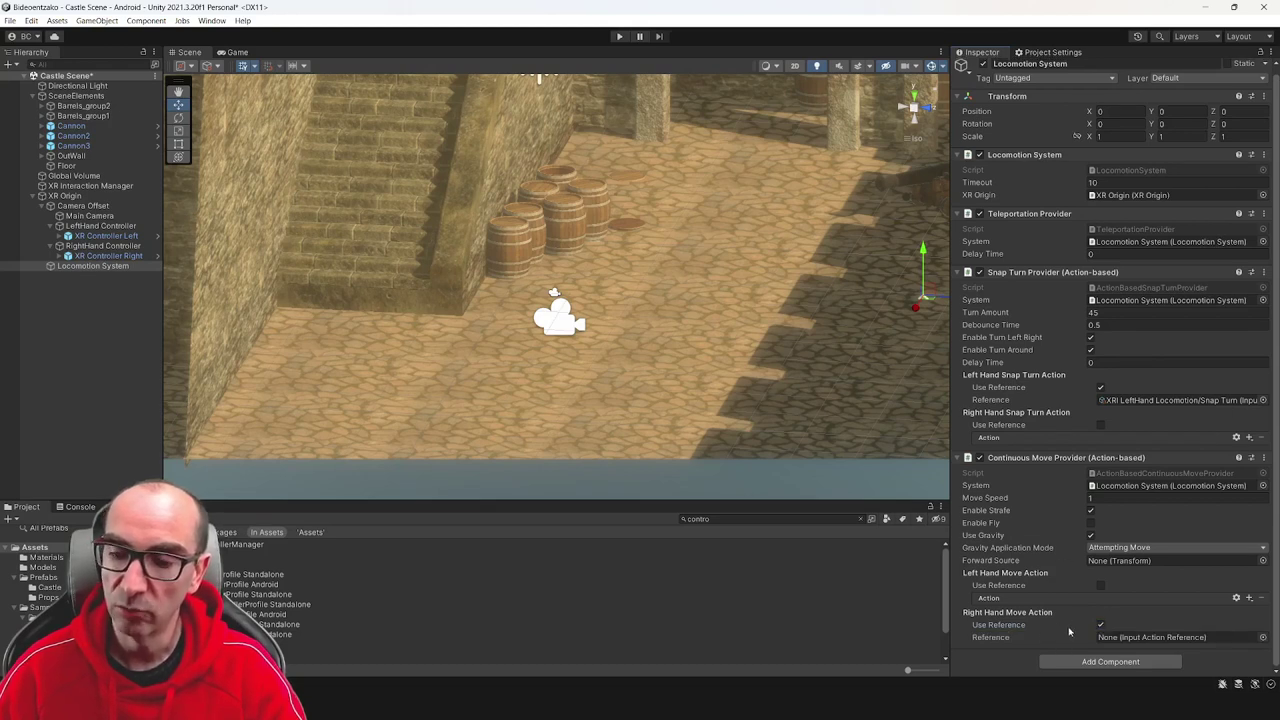
click(1262, 637)
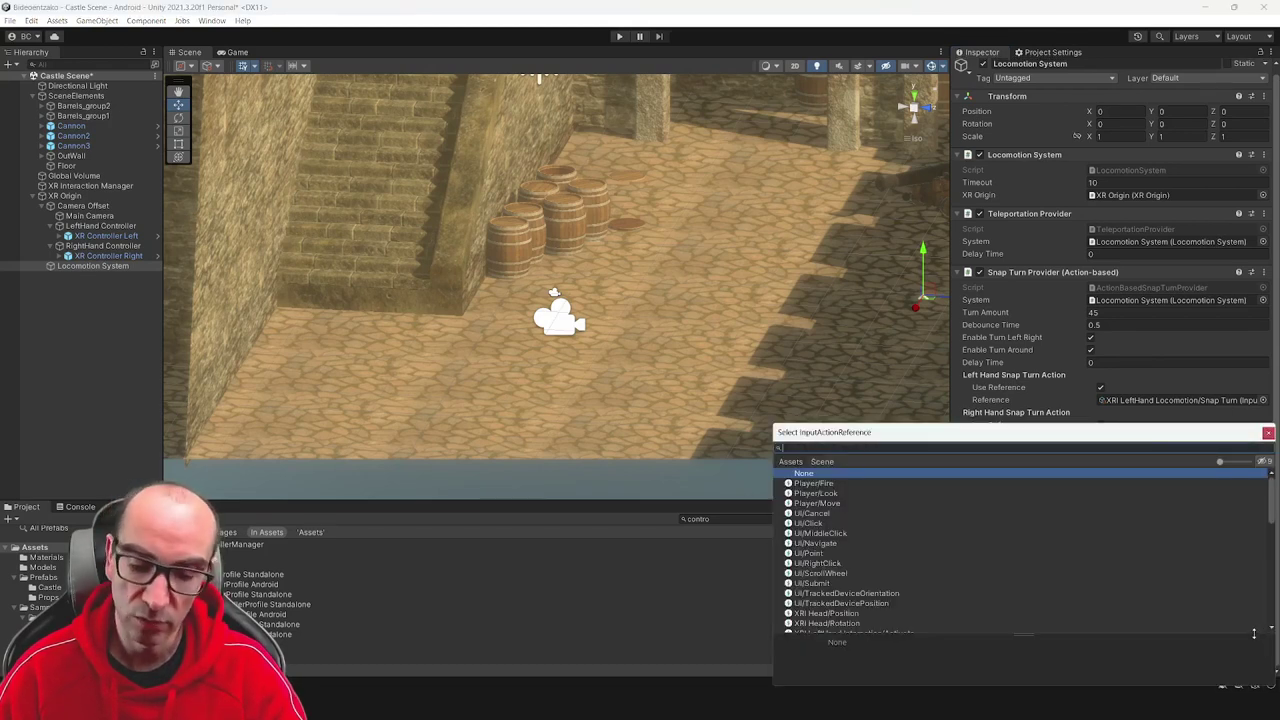
text(move)
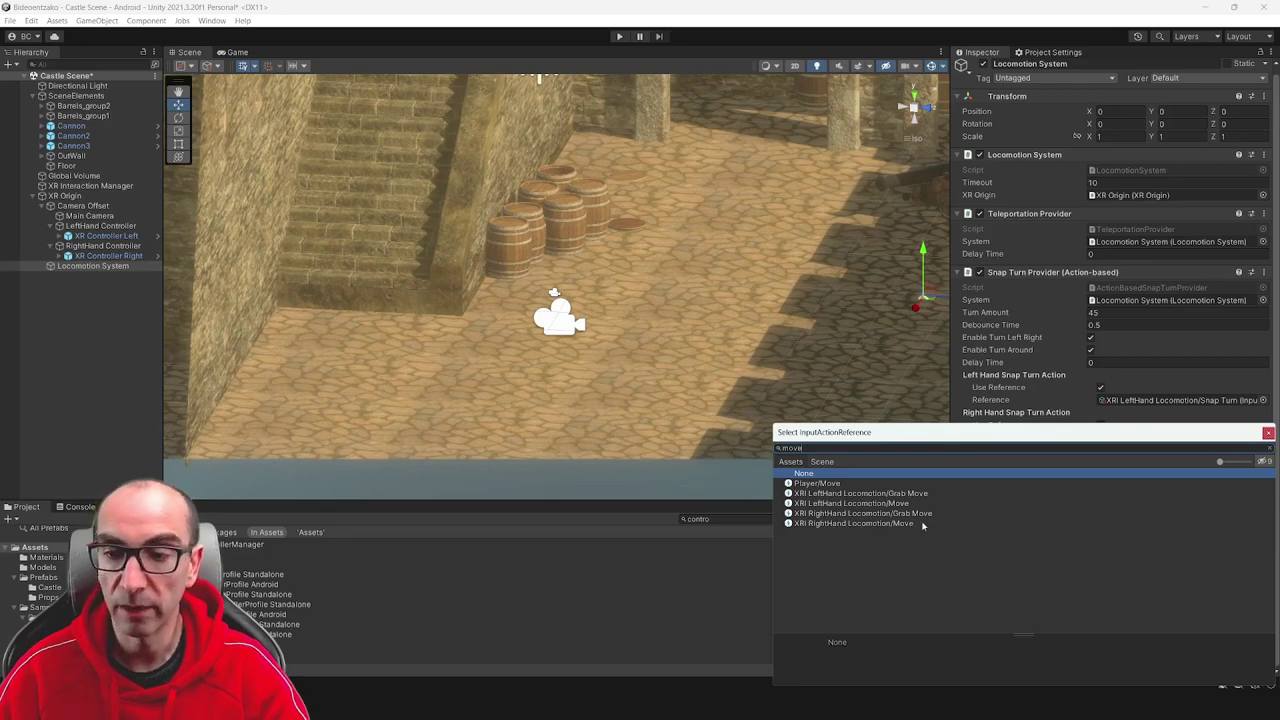
click(862, 523)
double_click(862, 523)
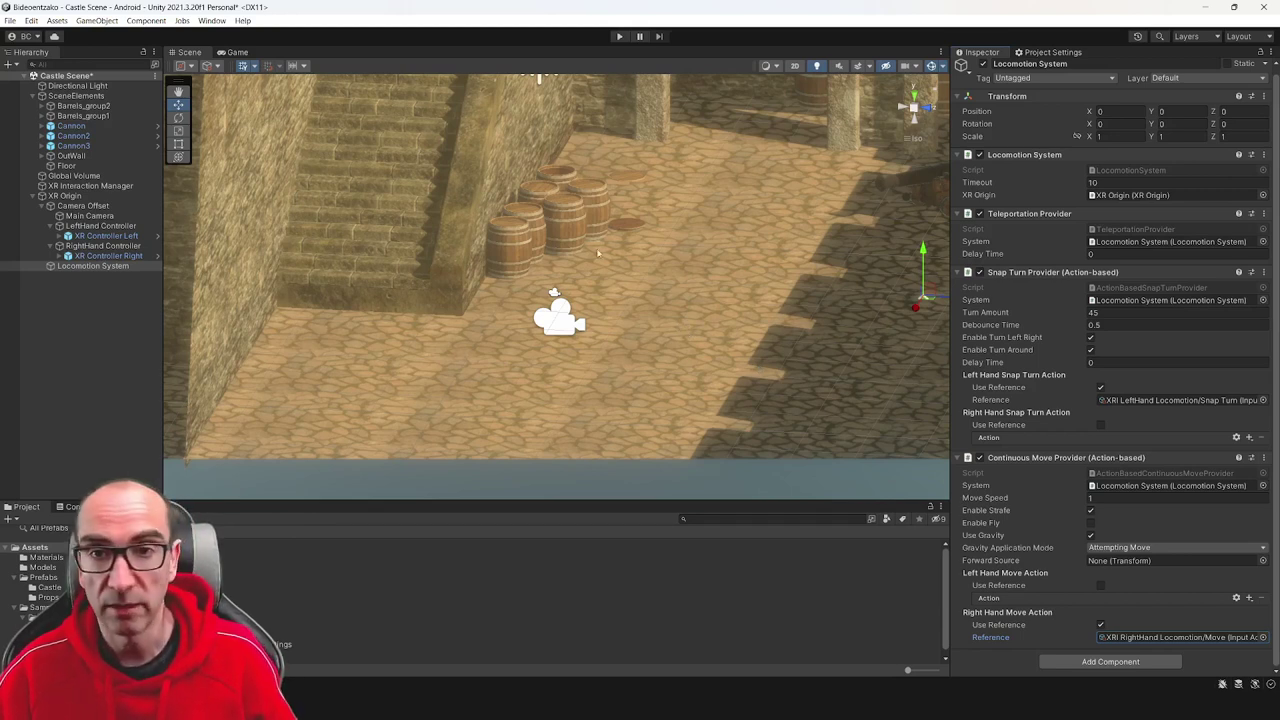
click(619, 37)
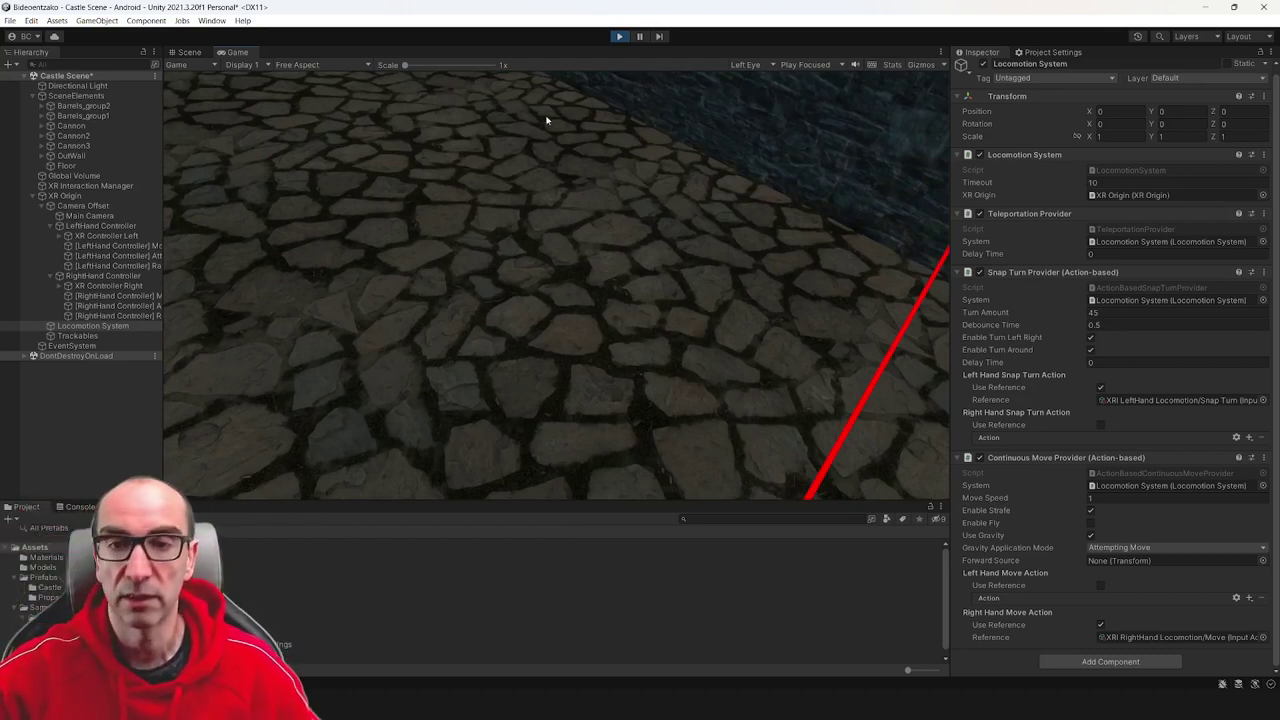
click(618, 37)
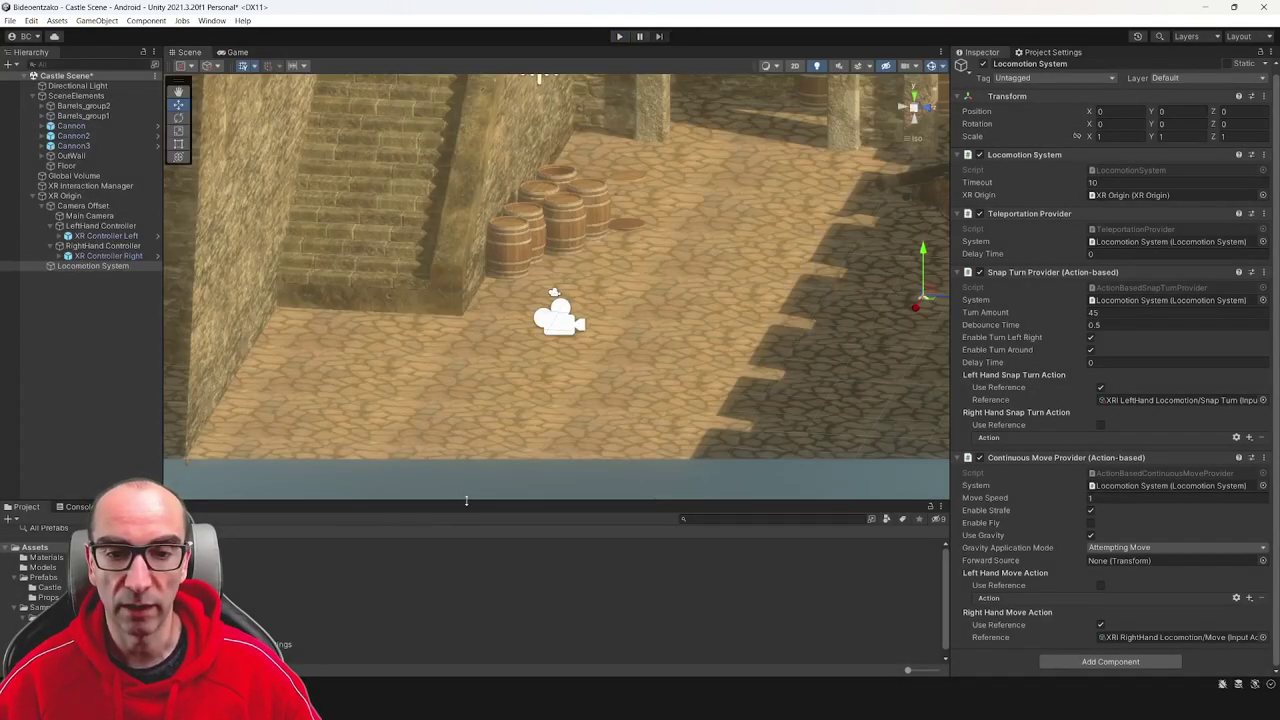
Collapse XR Origin in the Hierarchy, temporarily resizing the Scene/Project split.
drag(466, 500, 506, 387)
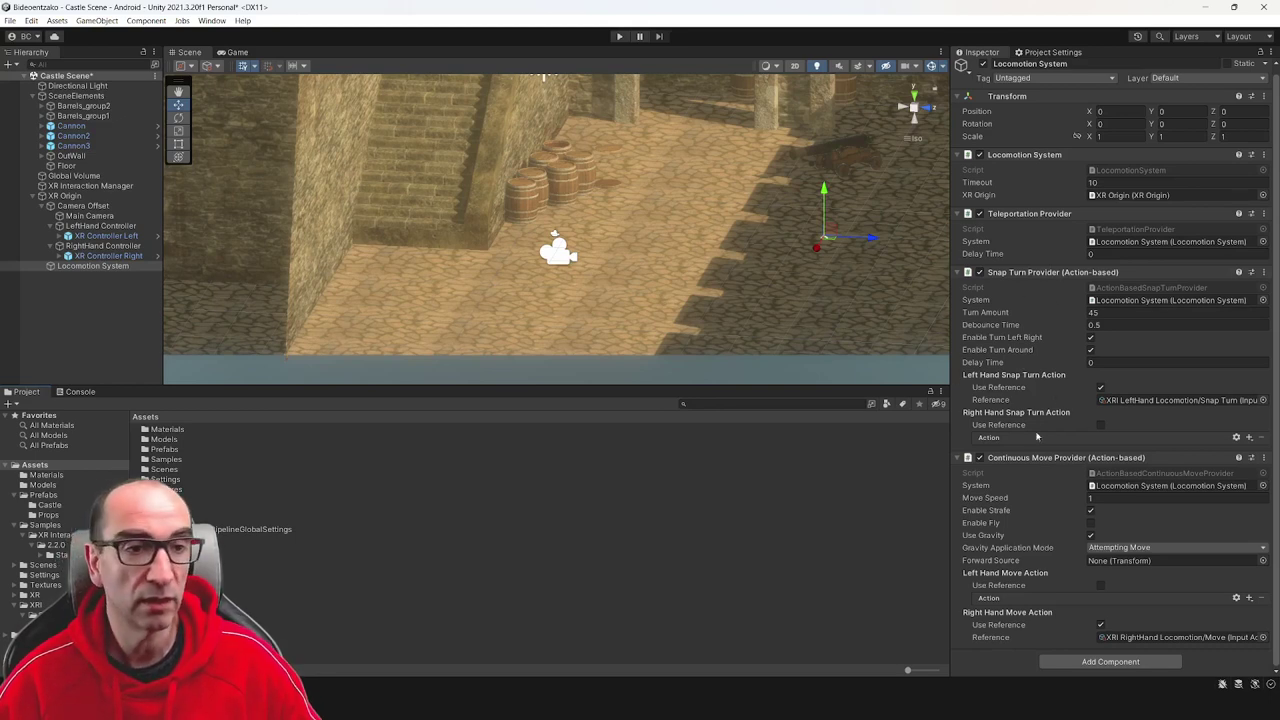
click(35, 196)
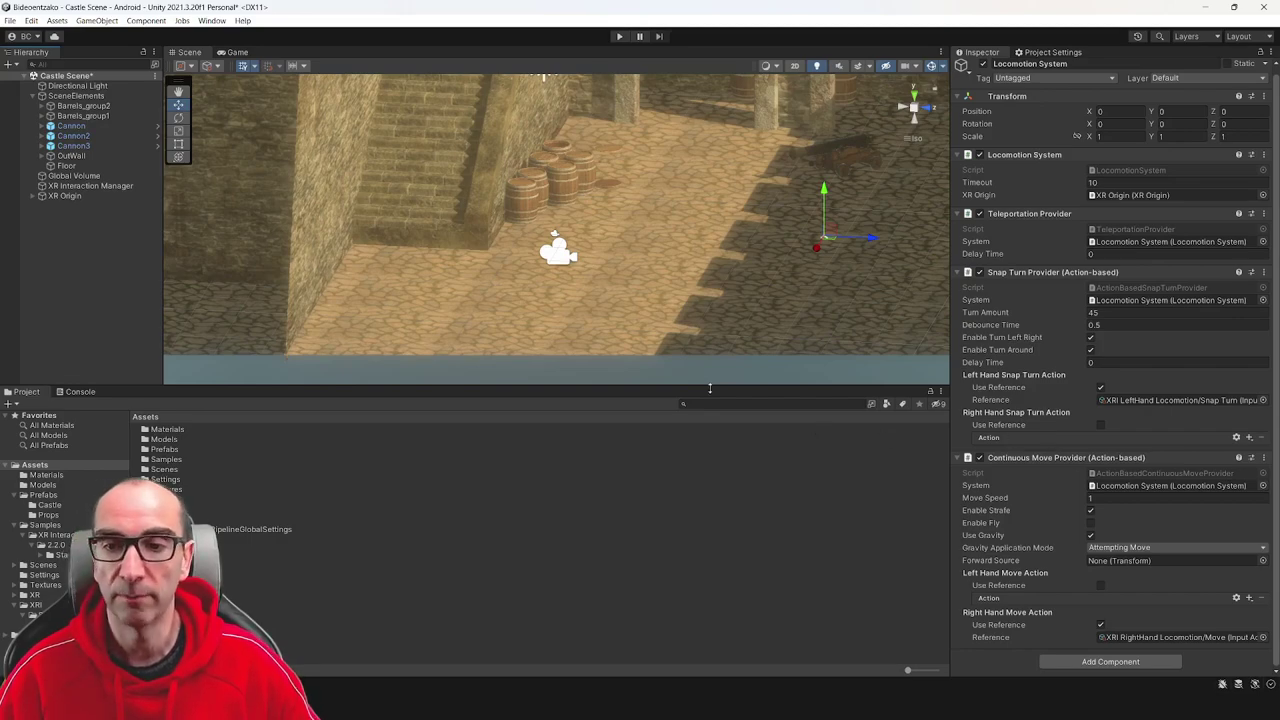
drag(730, 387, 716, 452)
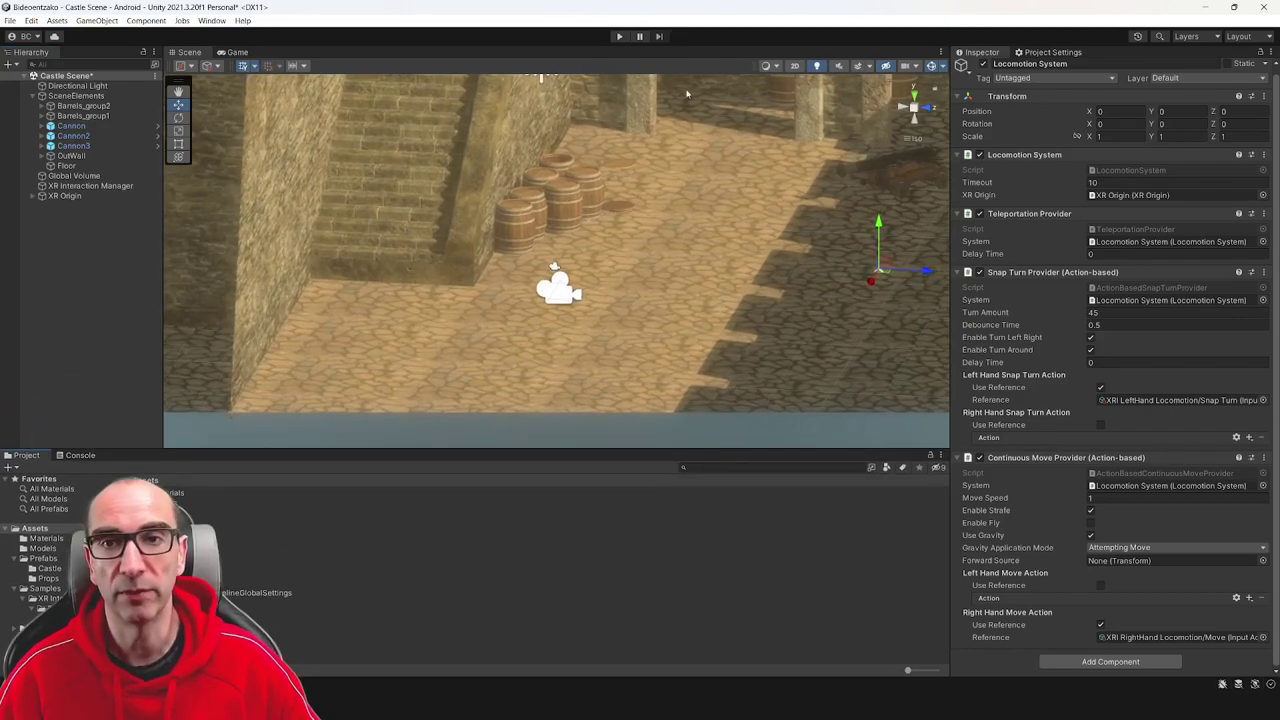